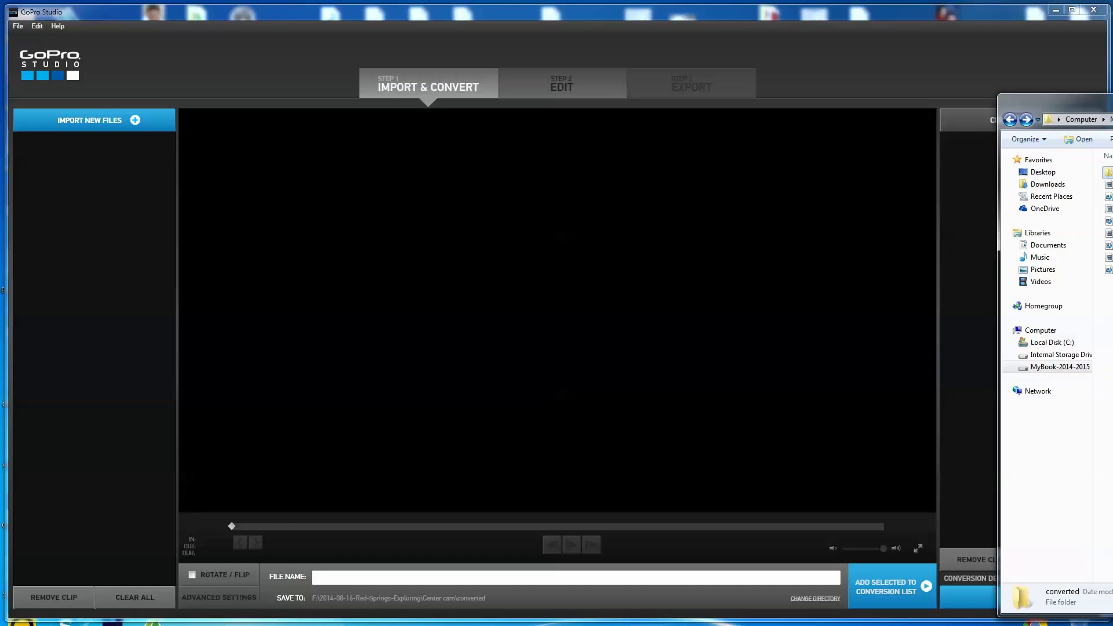
Step: Drag the Center cam Explorer window into the middle of the screen
left_click_drag(1112, 100, 786, 39)
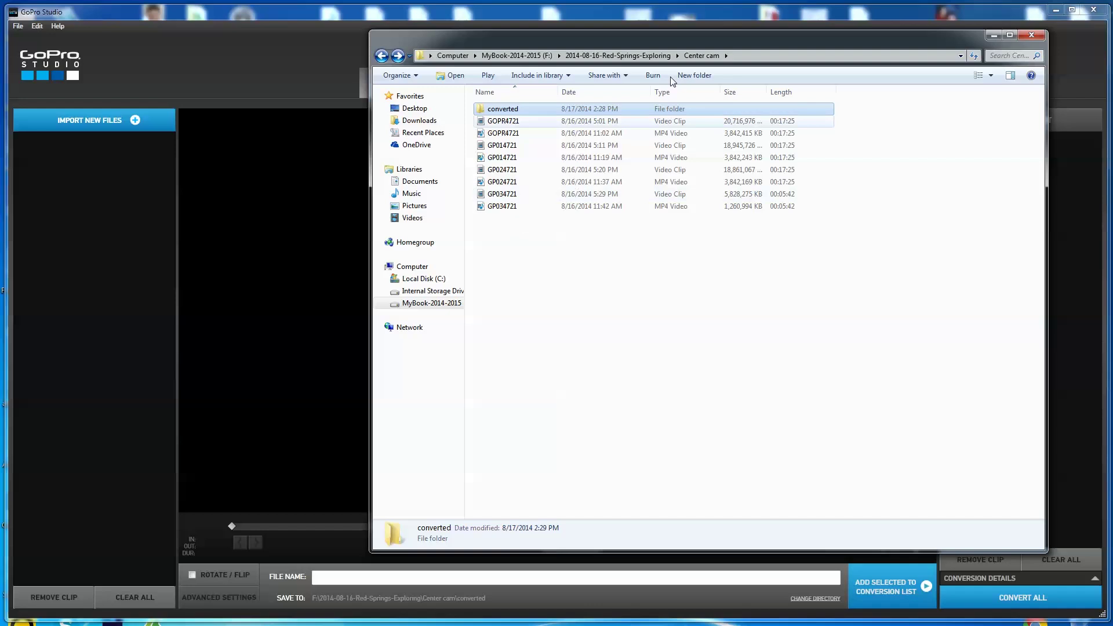
Step: Navigate up to drive F: and open 2014-08-15-Indian-Country-Driving-Videos, then Cam2-Center
left_click(634, 56)
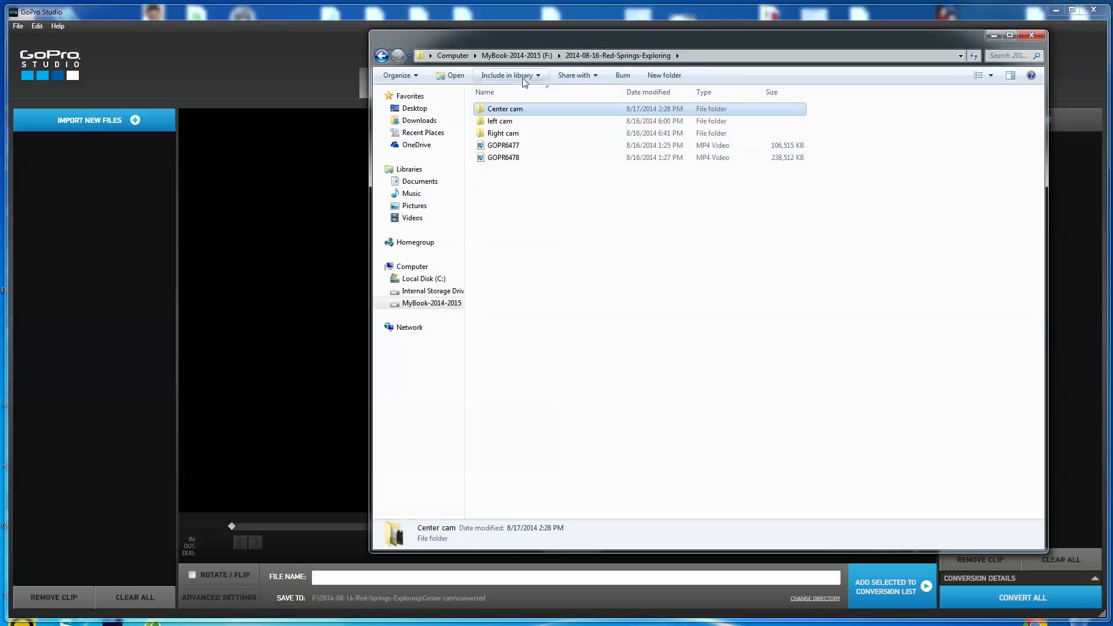
left_click(515, 55)
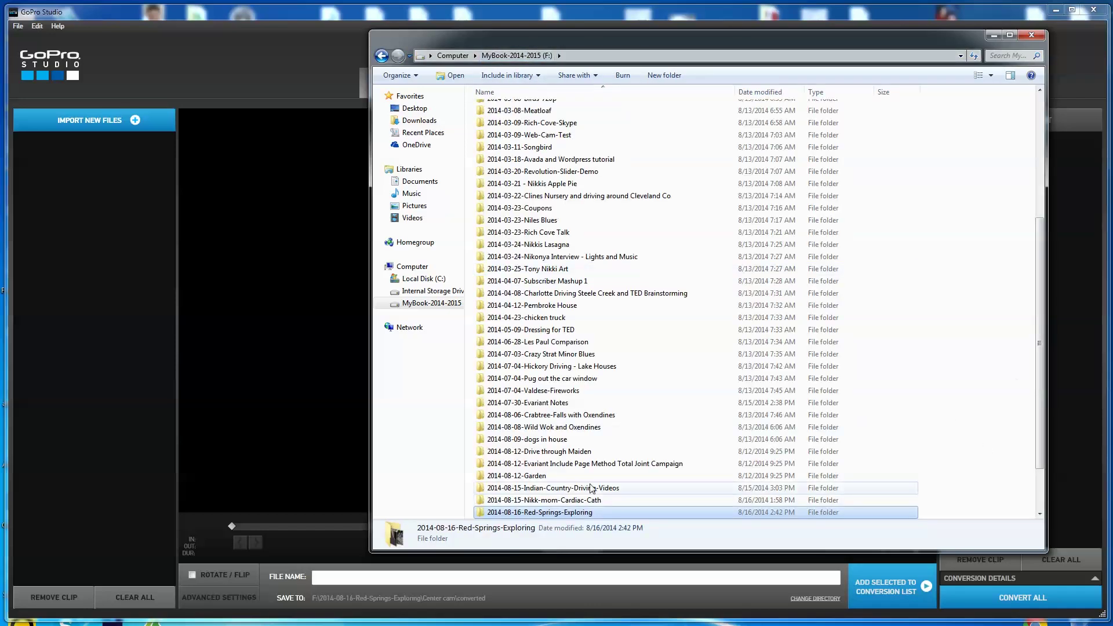
double_click(591, 488)
left_click(479, 123)
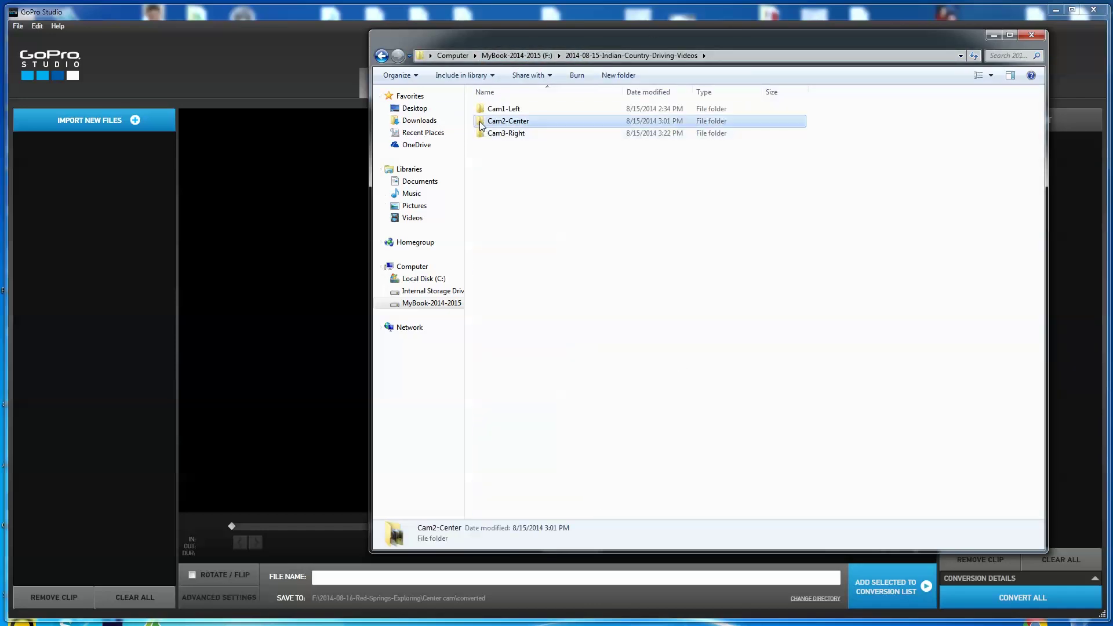
double_click(481, 122)
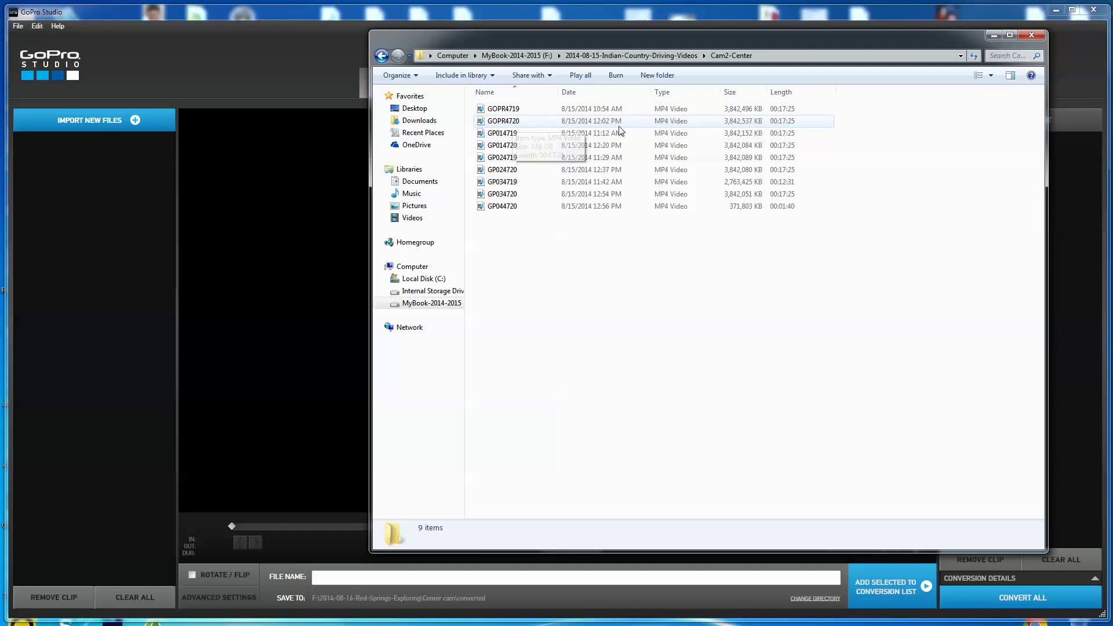
Step: Check the details of clips GOPR4719, GP024719, GP034719 and GP044720
left_click(495, 111)
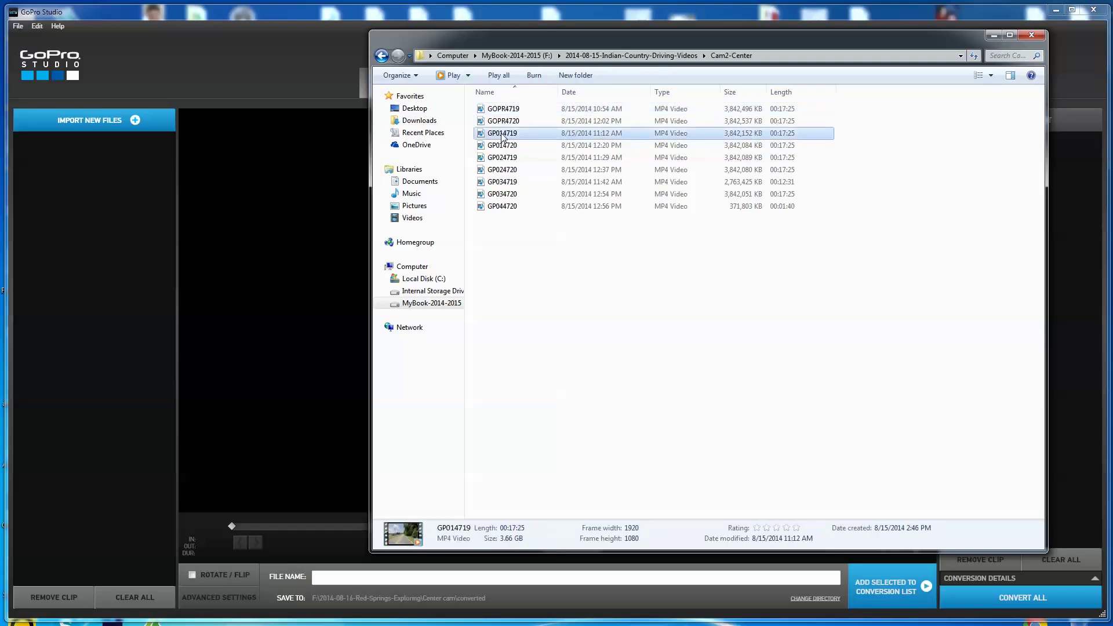
left_click(503, 157)
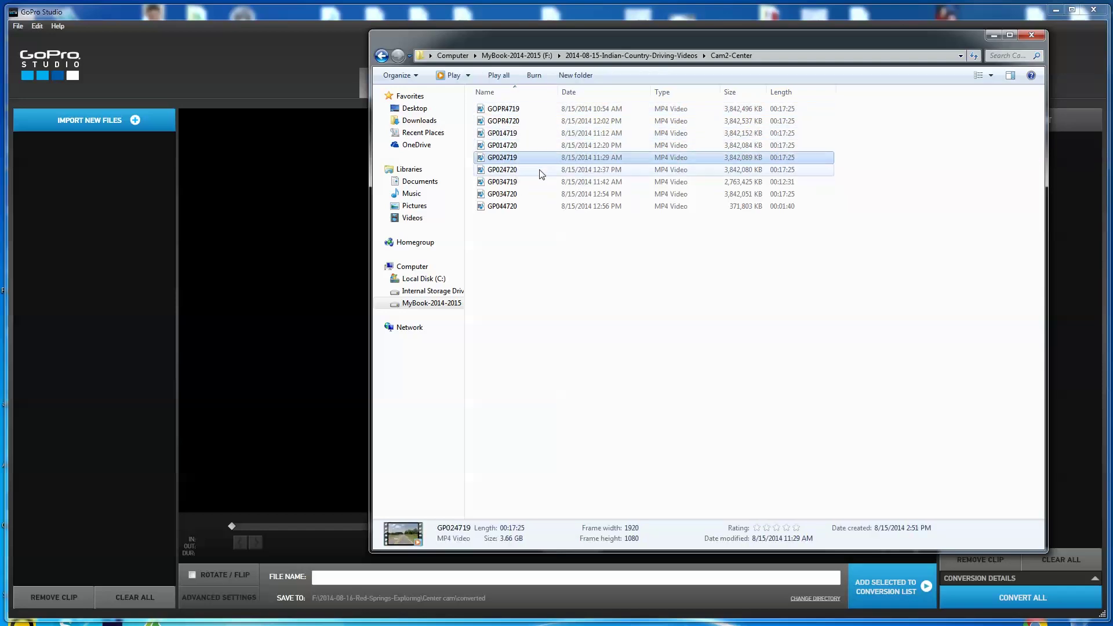
left_click(509, 184)
left_click(507, 207)
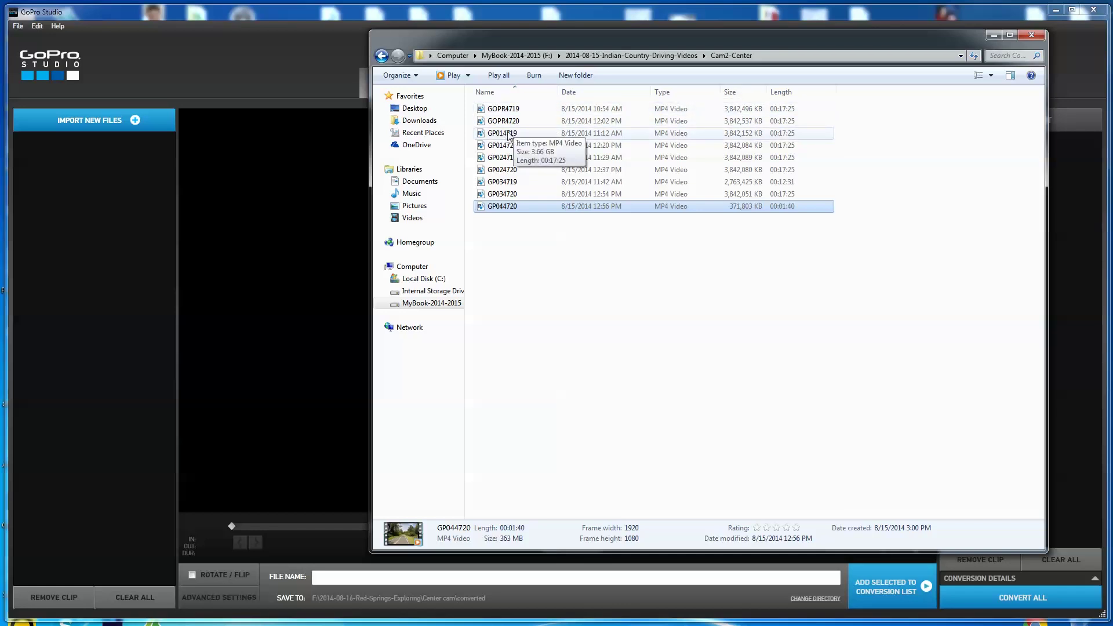
Step: Drag GP014719 and GP024719 from Explorer into GoPro Studio's clip list
left_click(503, 136)
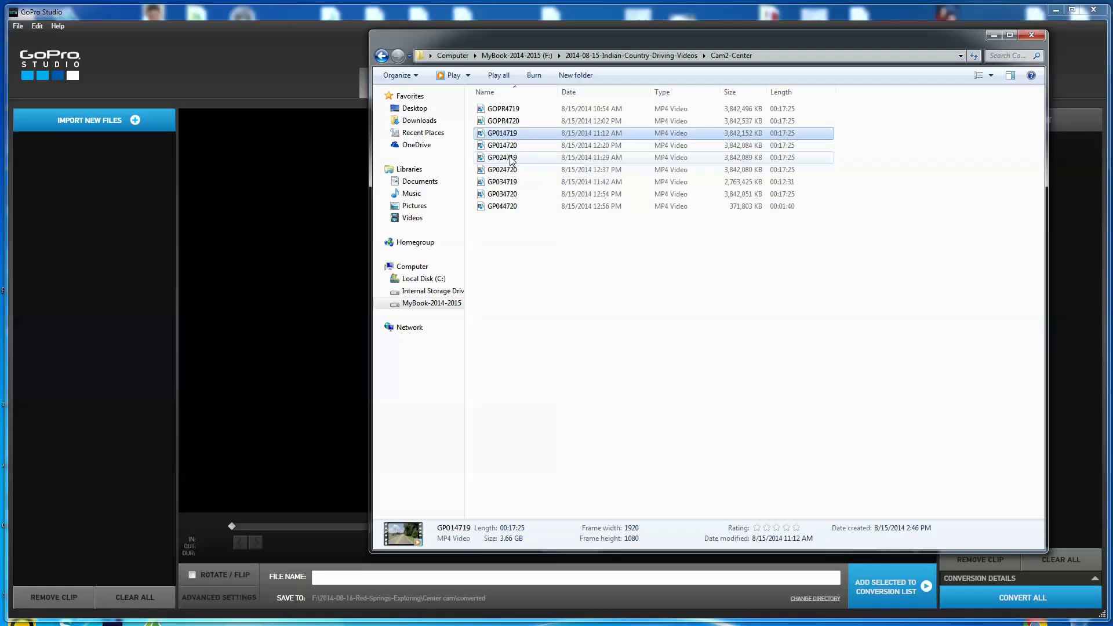
left_click(513, 157, "ctrl")
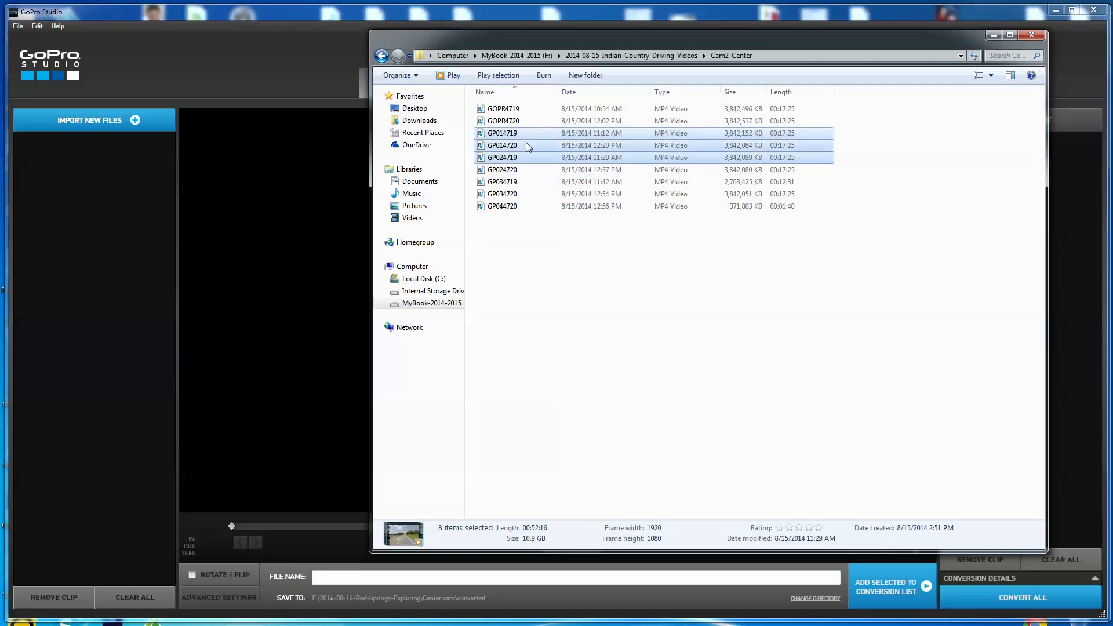
left_click(514, 157, "ctrl")
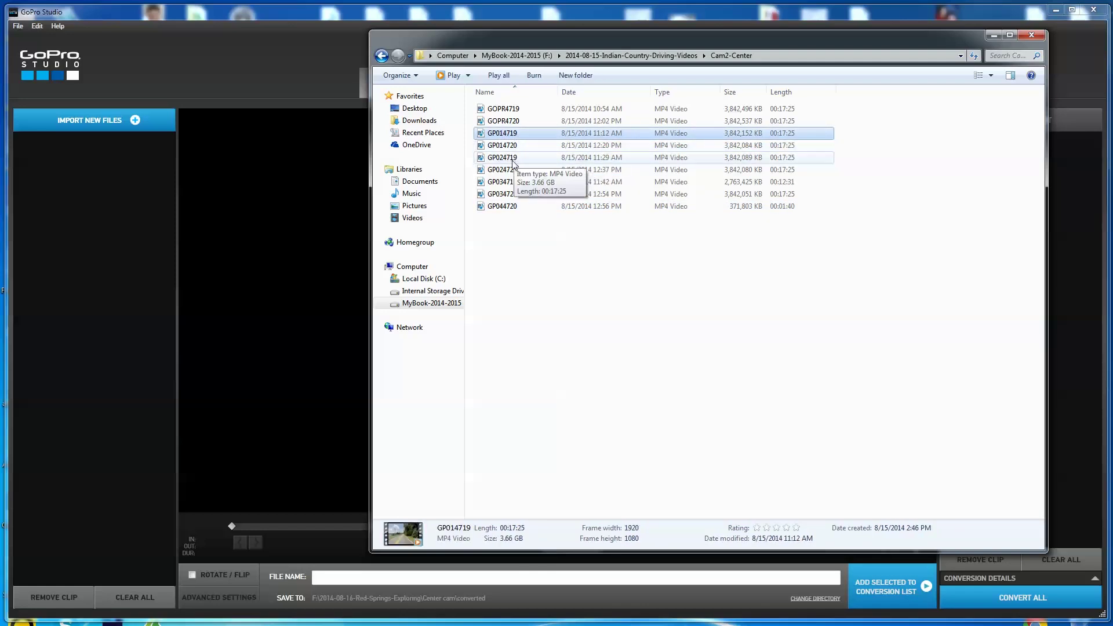
left_click(515, 158, "ctrl")
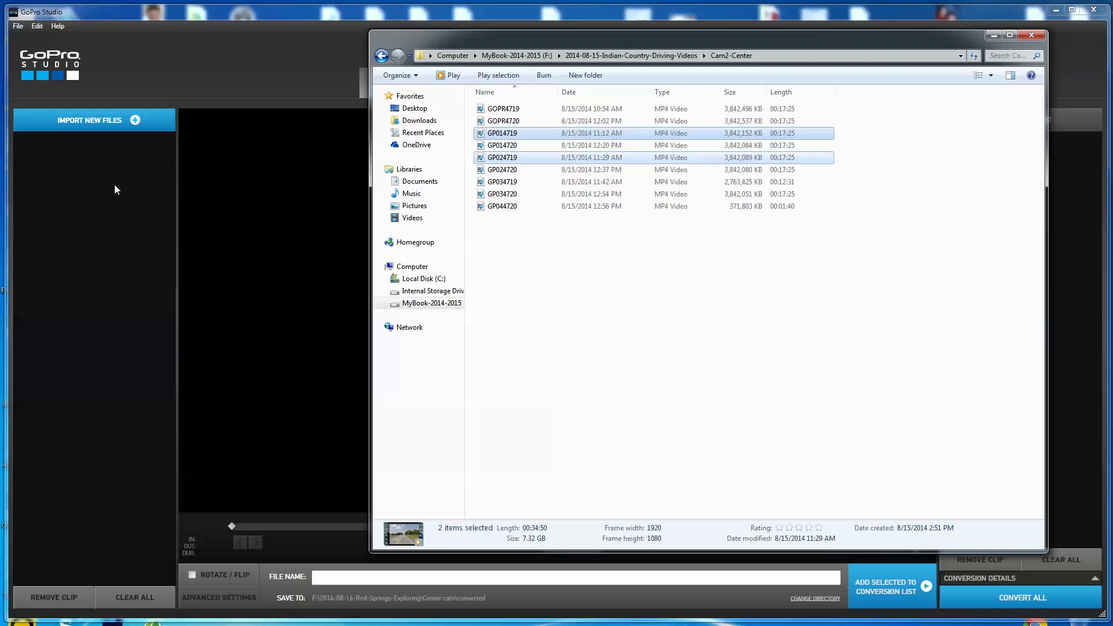
left_click_drag(113, 184, 113, 184)
left_click_drag(595, 46, 948, 92)
left_click(604, 246)
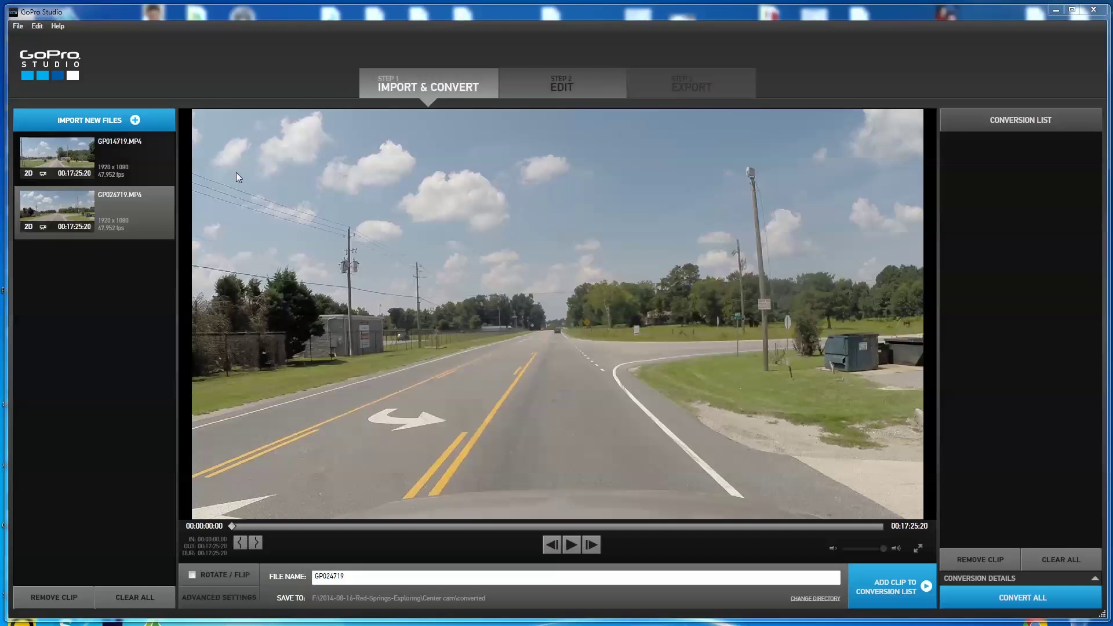
Step: Create a Blank Template edit project, then return to Step 1 Import & Convert
left_click(562, 87)
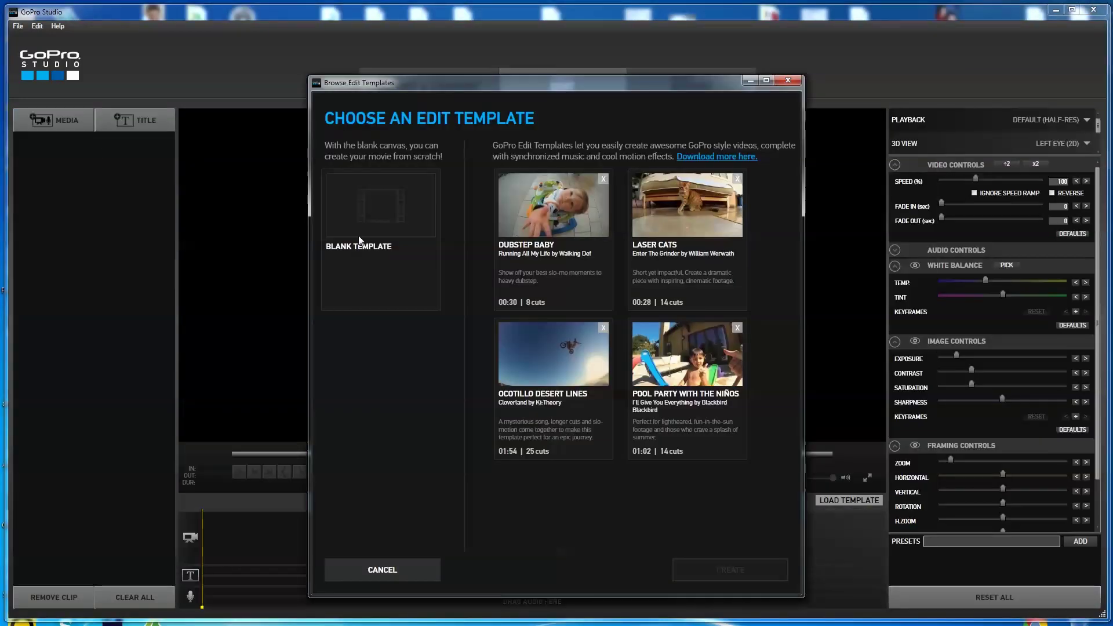
left_click(372, 223)
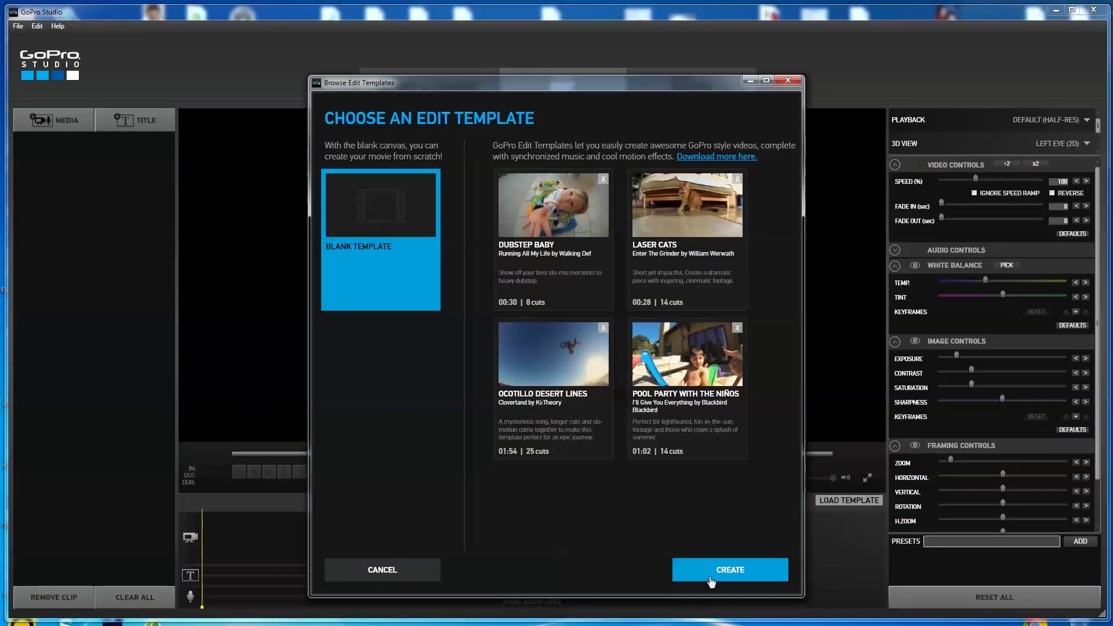
left_click(693, 568)
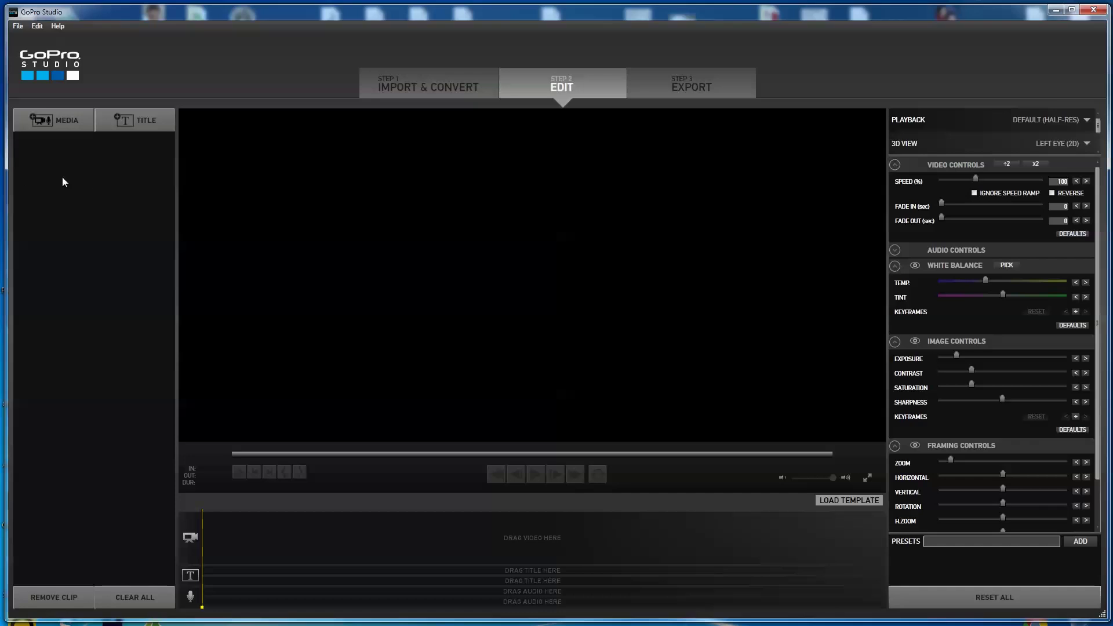
left_click(431, 89)
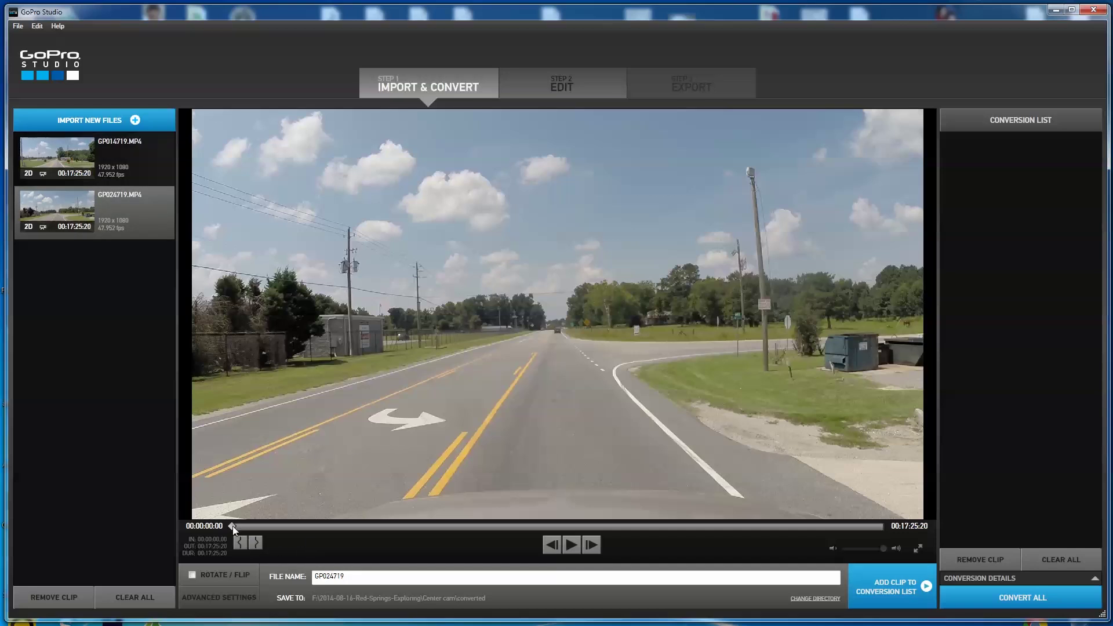
Step: Mark GP024719's in point near its end at 00:16:59:41
left_click_drag(233, 526, 867, 526)
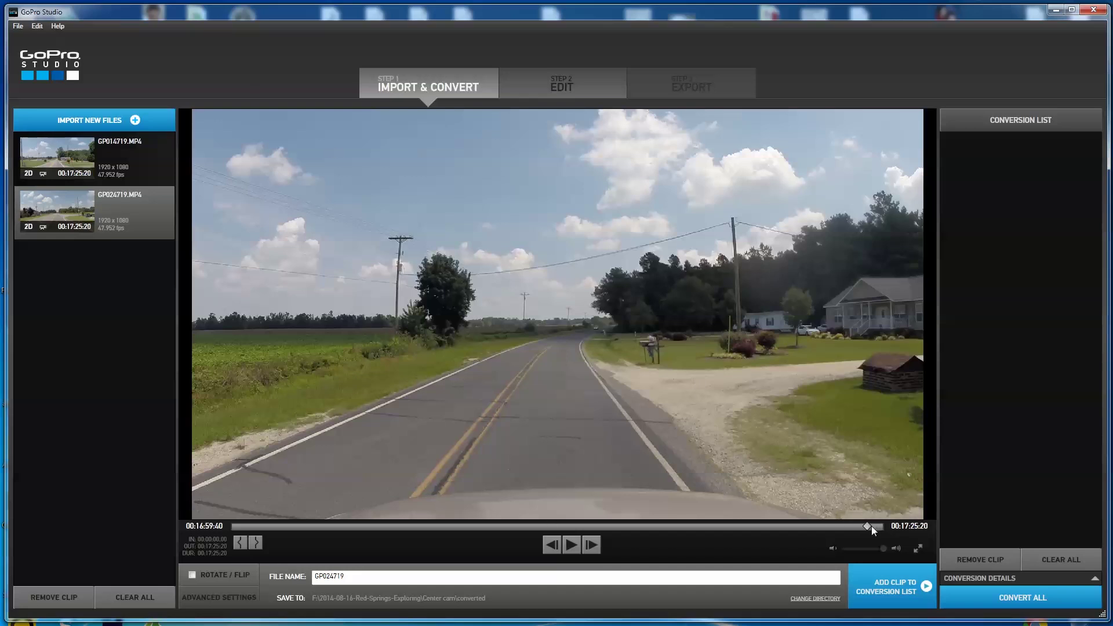
left_click(240, 544)
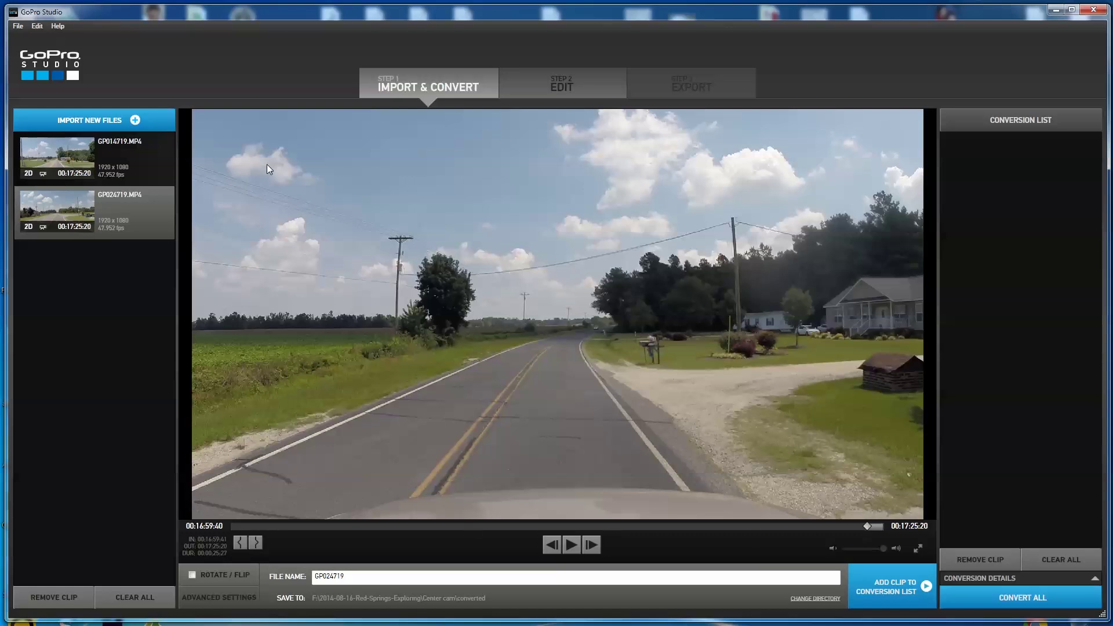
Step: Mark GP014719's in point at 00:17:01:34, then reselect GP024719
left_click(75, 166)
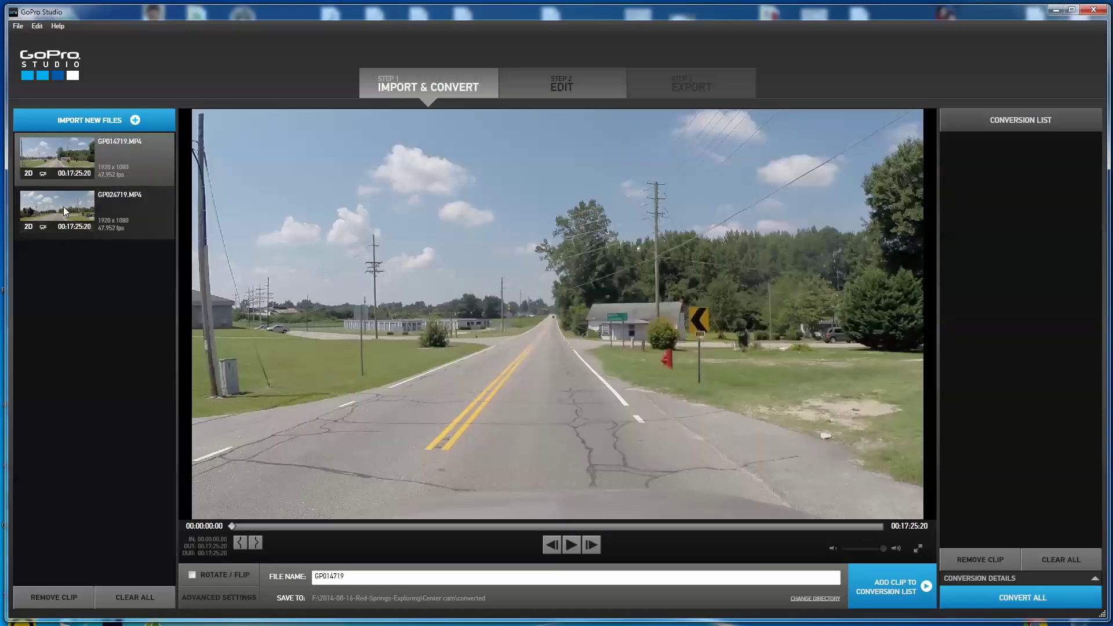
left_click(63, 206)
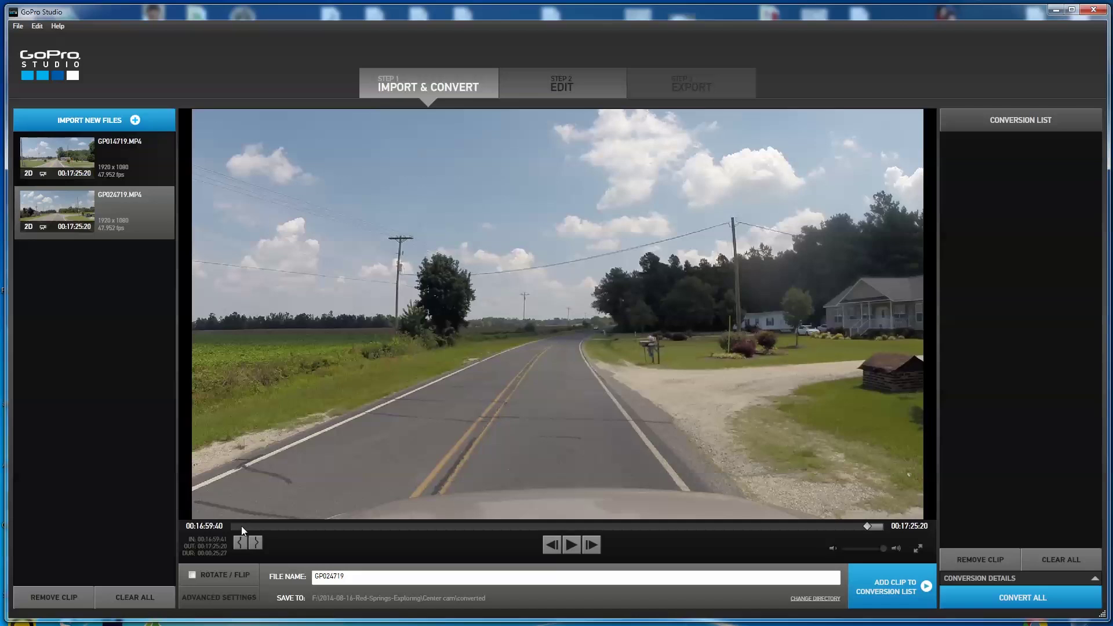
left_click(241, 526)
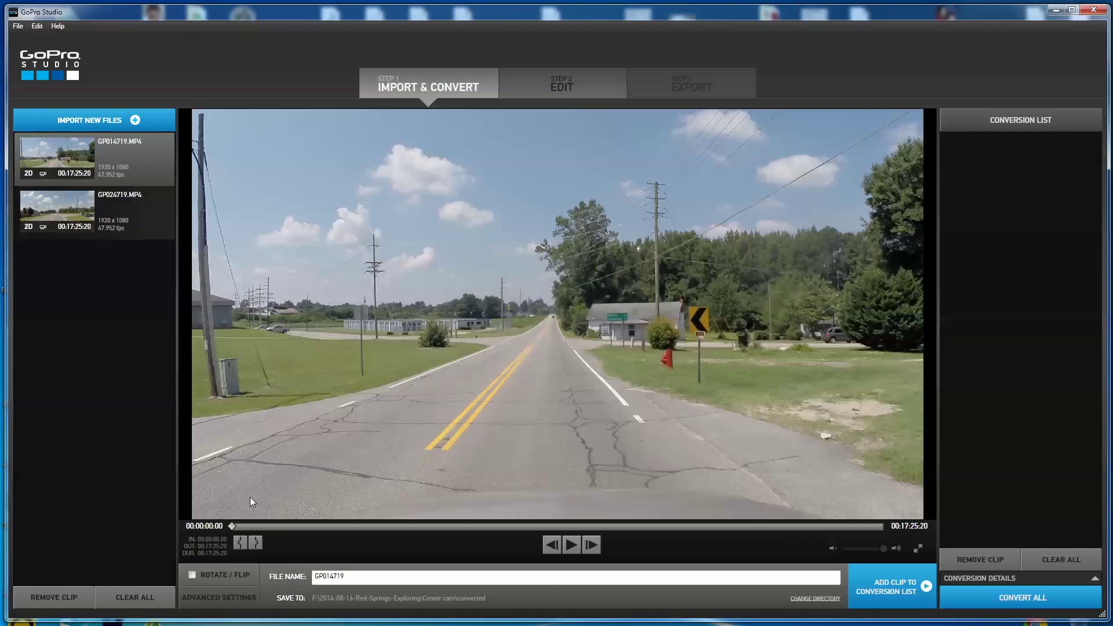
left_click_drag(231, 527, 867, 524)
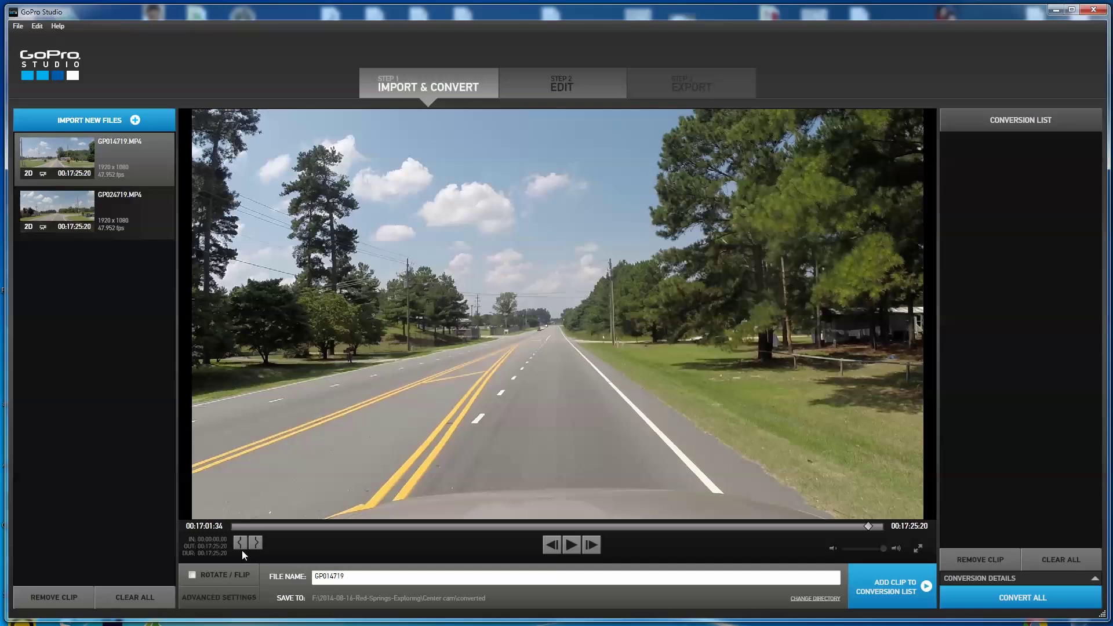
left_click(239, 543)
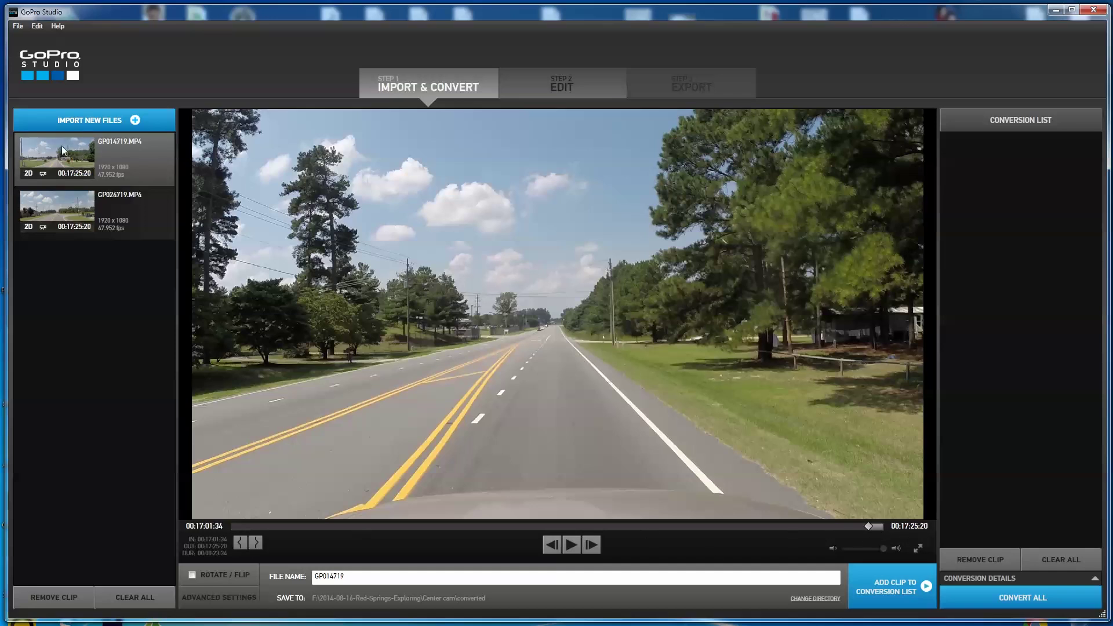
left_click(65, 207)
left_click(46, 206)
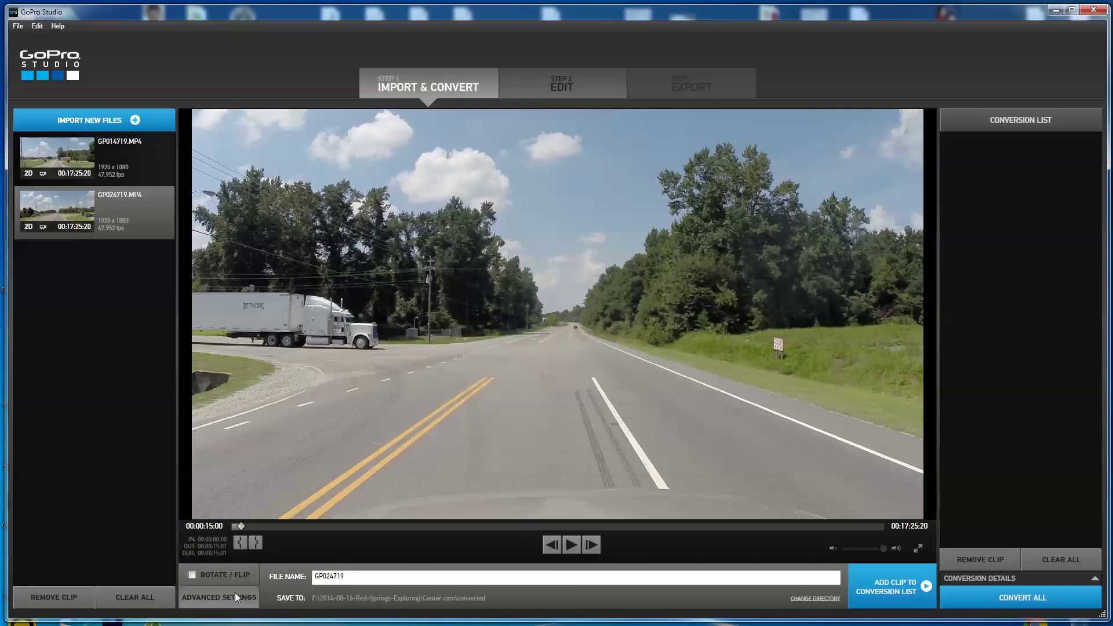
Step: In Advanced Settings keep 47.952 fps, MOV format and Medium quality
left_click(219, 596)
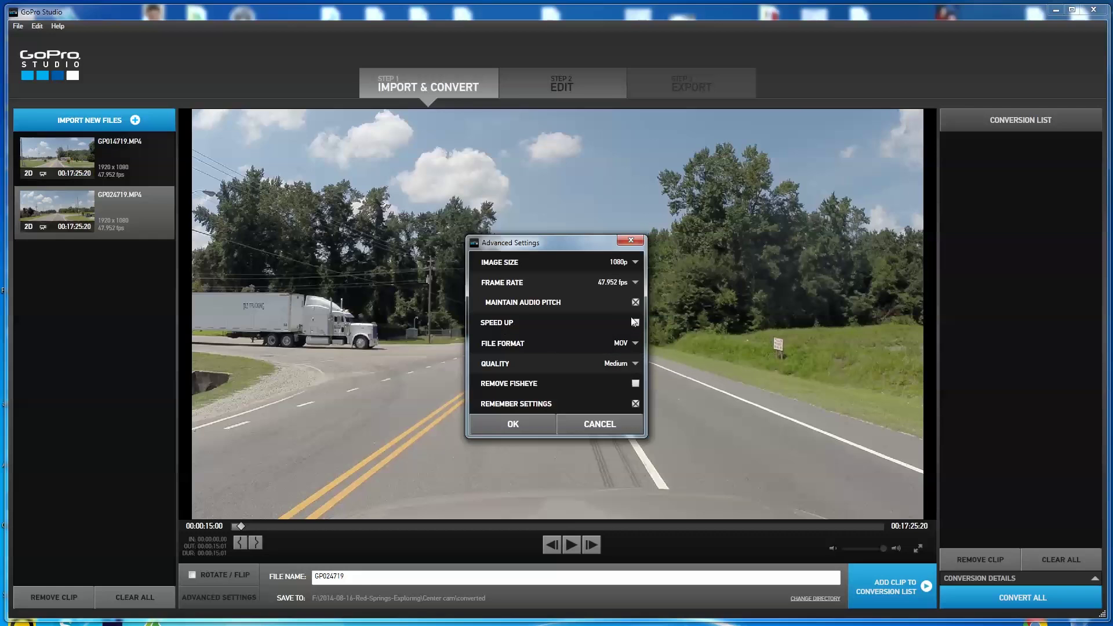
left_click(635, 283)
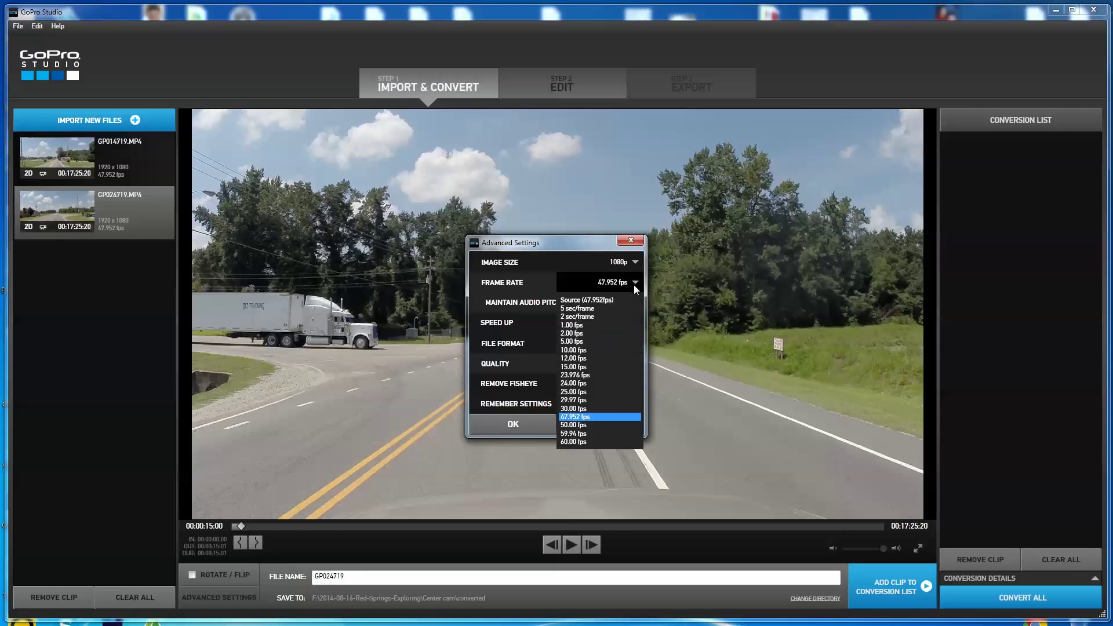
left_click(589, 416)
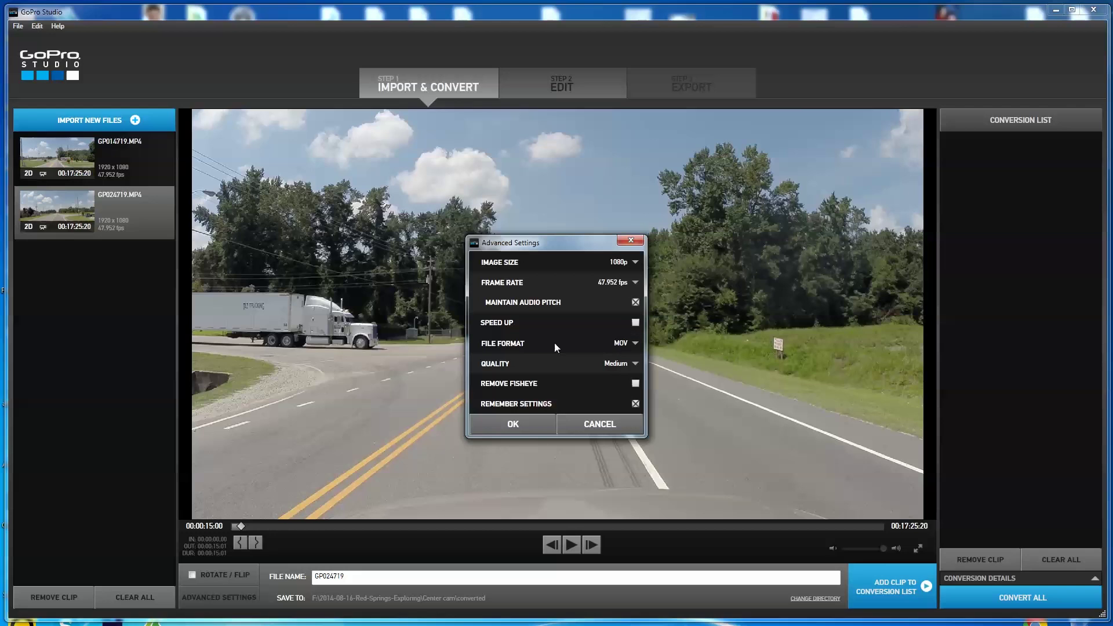
left_click(635, 343)
left_click(580, 370)
left_click(623, 365)
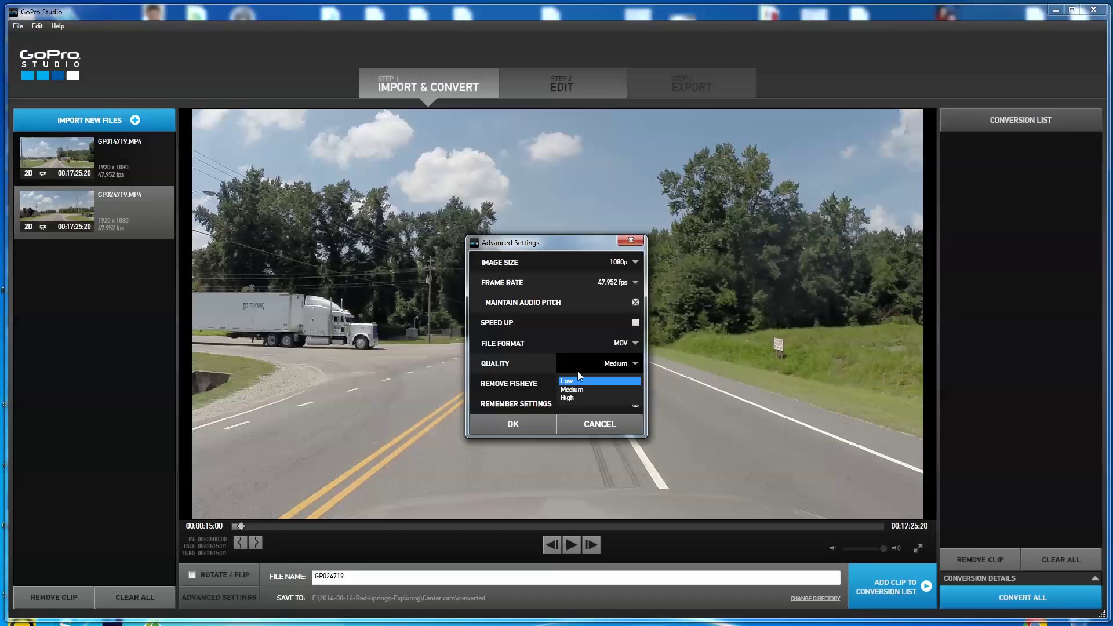
left_click(623, 413)
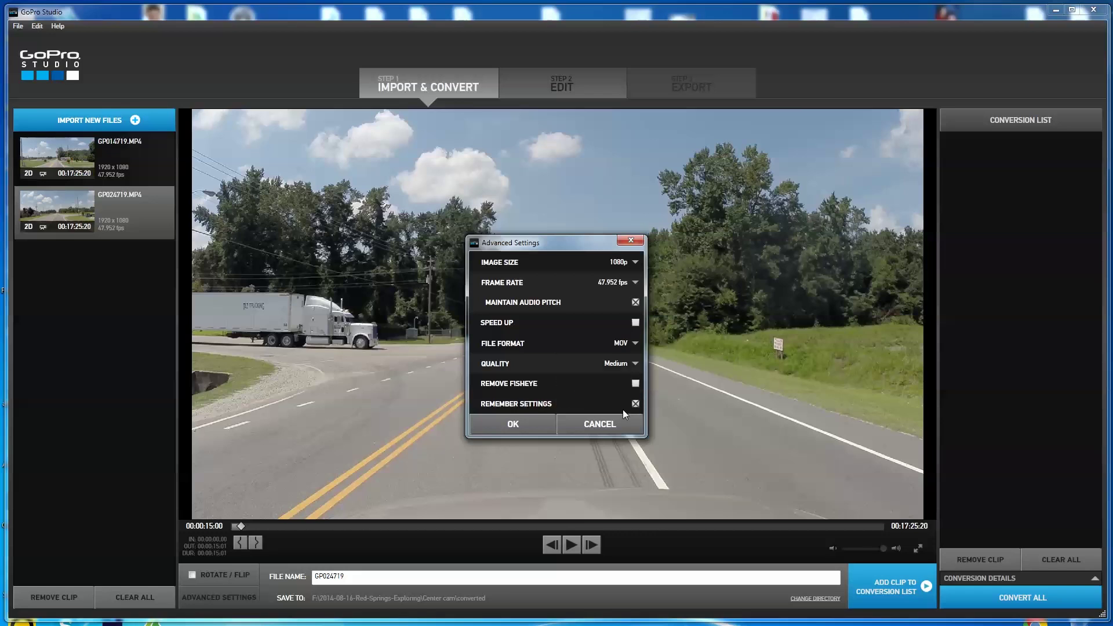
Step: Accept the settings and set the output folder to 2014-08-15-Indian-Country-Driving-Videos
left_click(521, 423)
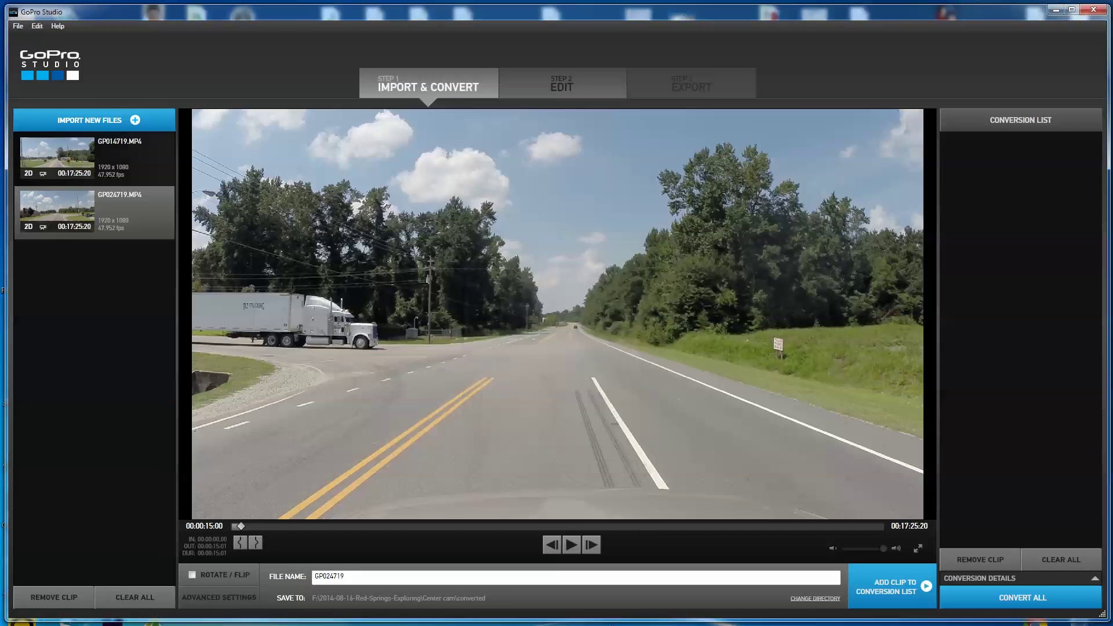
left_click(821, 597)
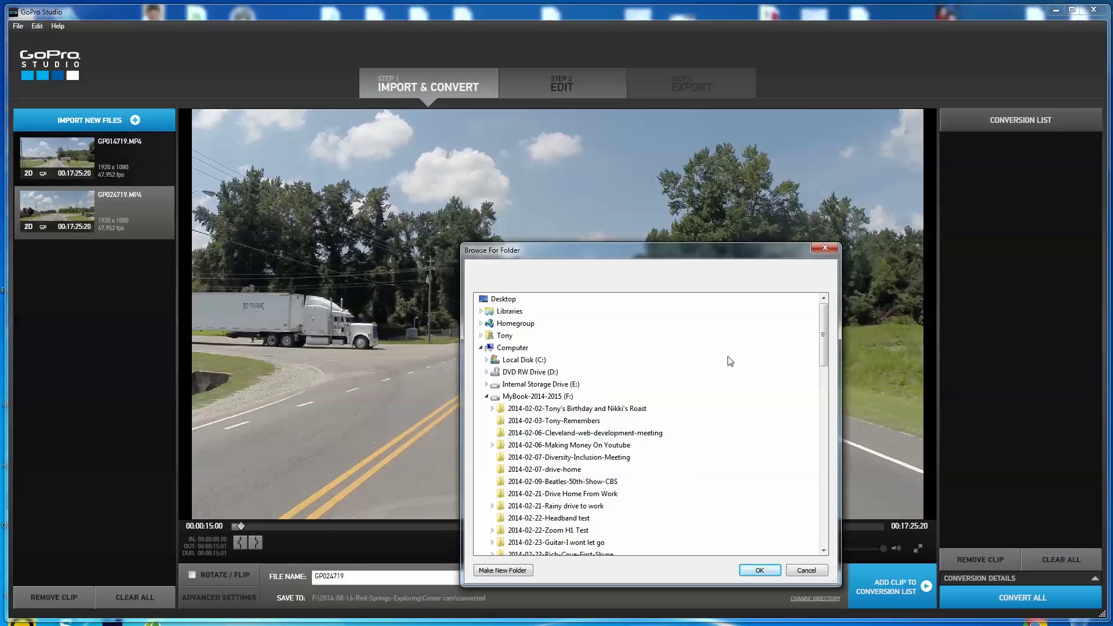
left_click_drag(712, 257, 650, 161)
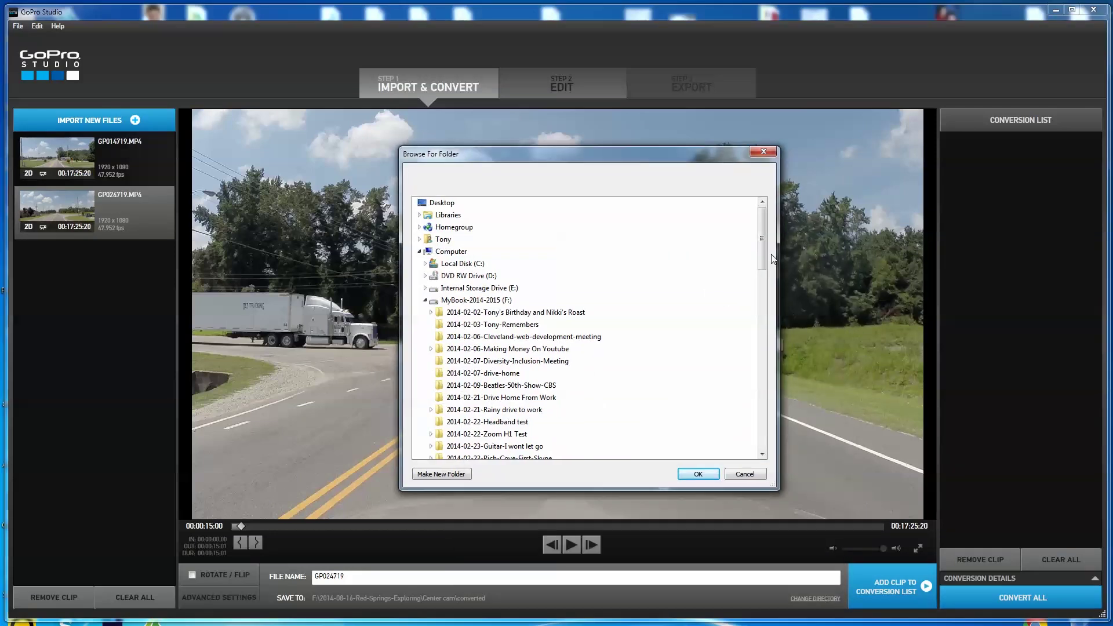
left_click_drag(762, 237, 766, 402)
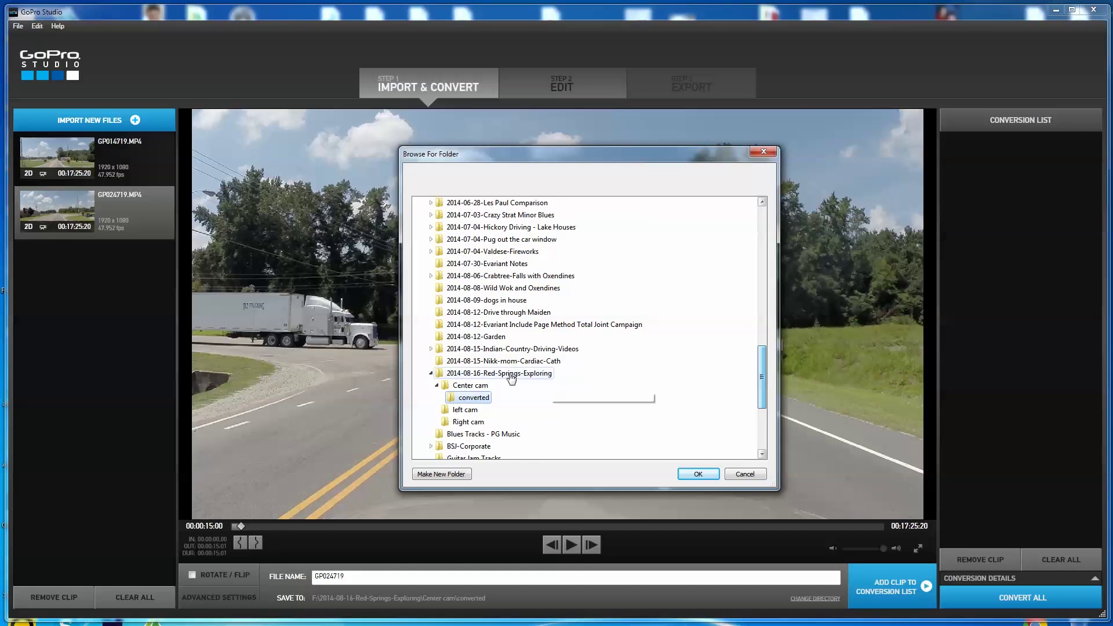
left_click(523, 350)
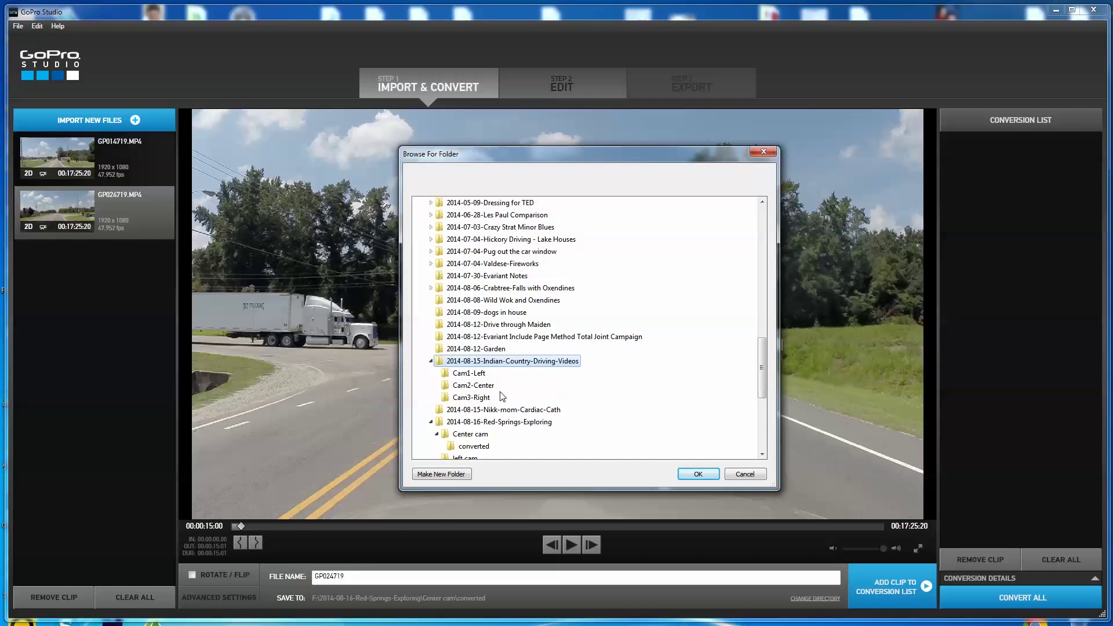
left_click(699, 471)
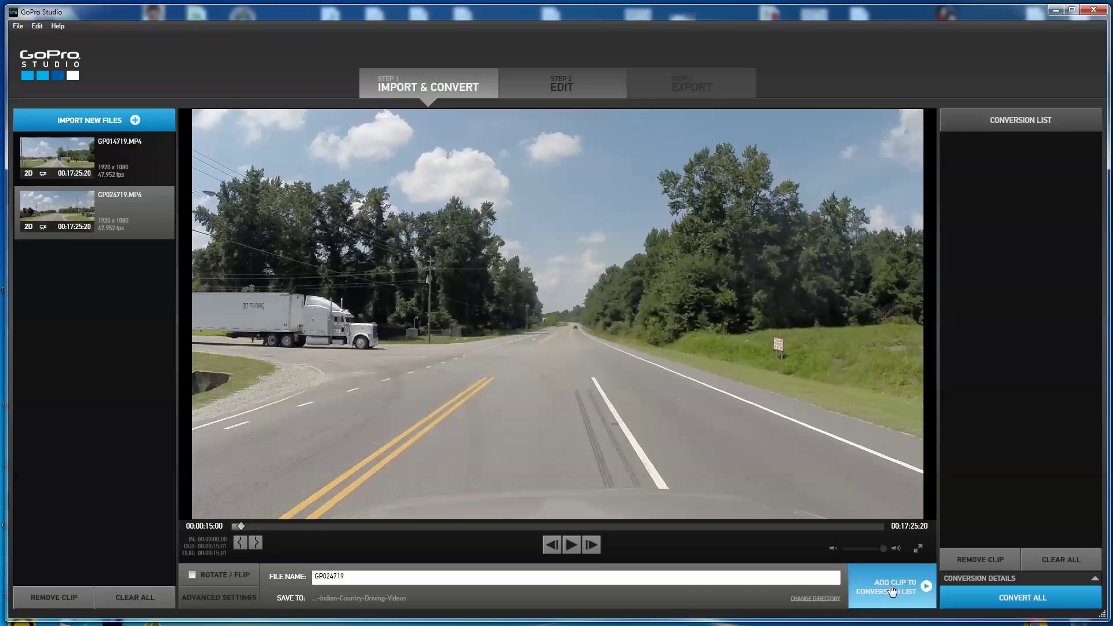
Step: Add GP014719 and GP024719 to the conversion list and Convert All
left_click(74, 160)
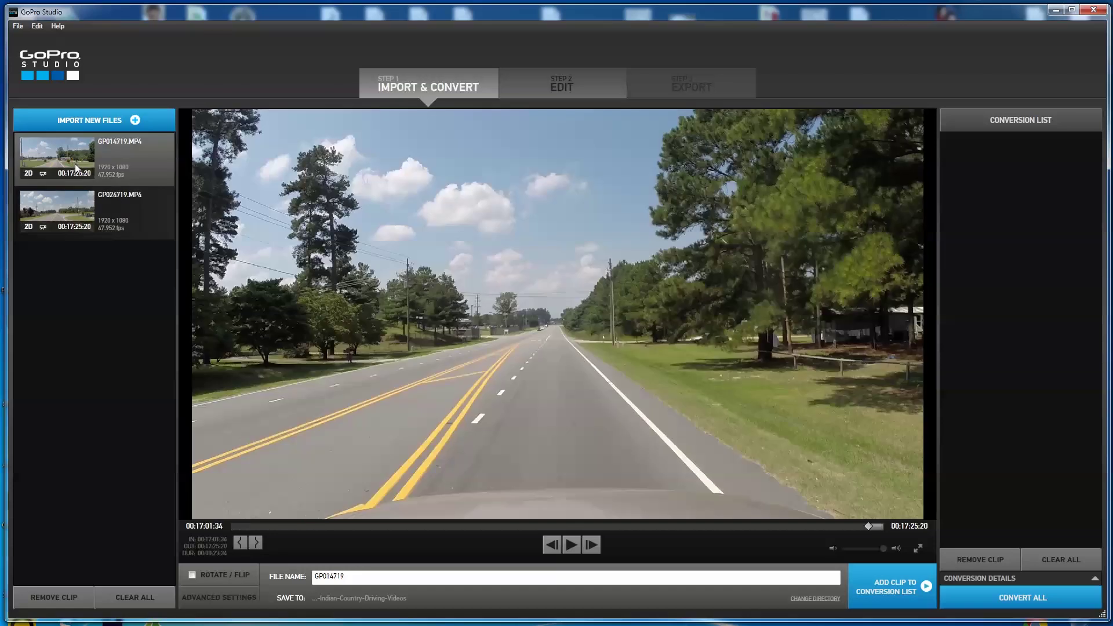
left_click(72, 207, "shift")
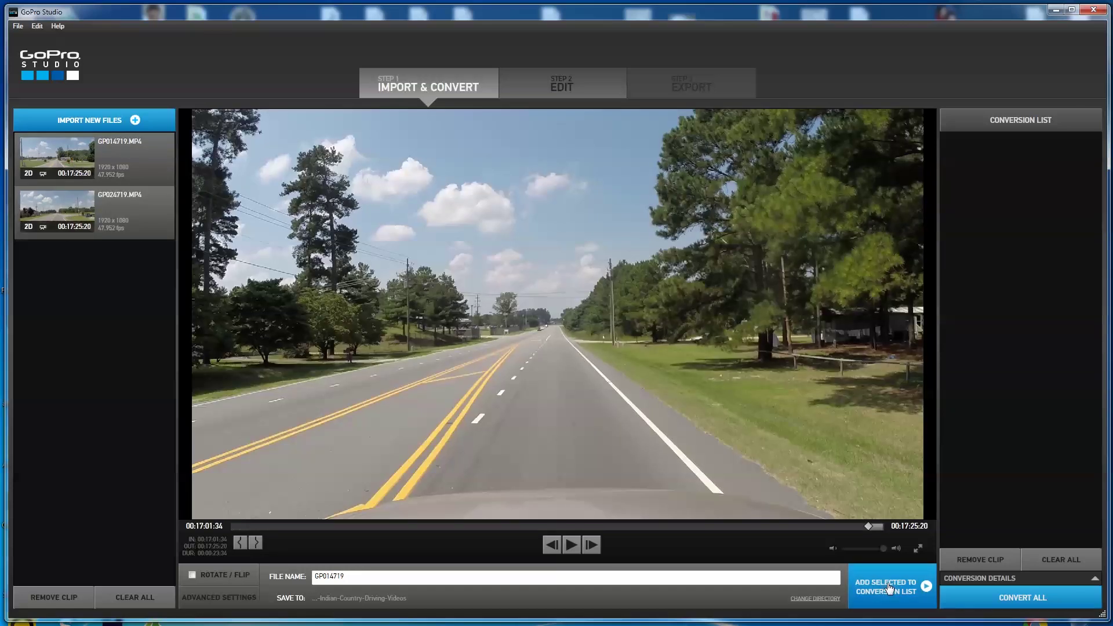
left_click(889, 588)
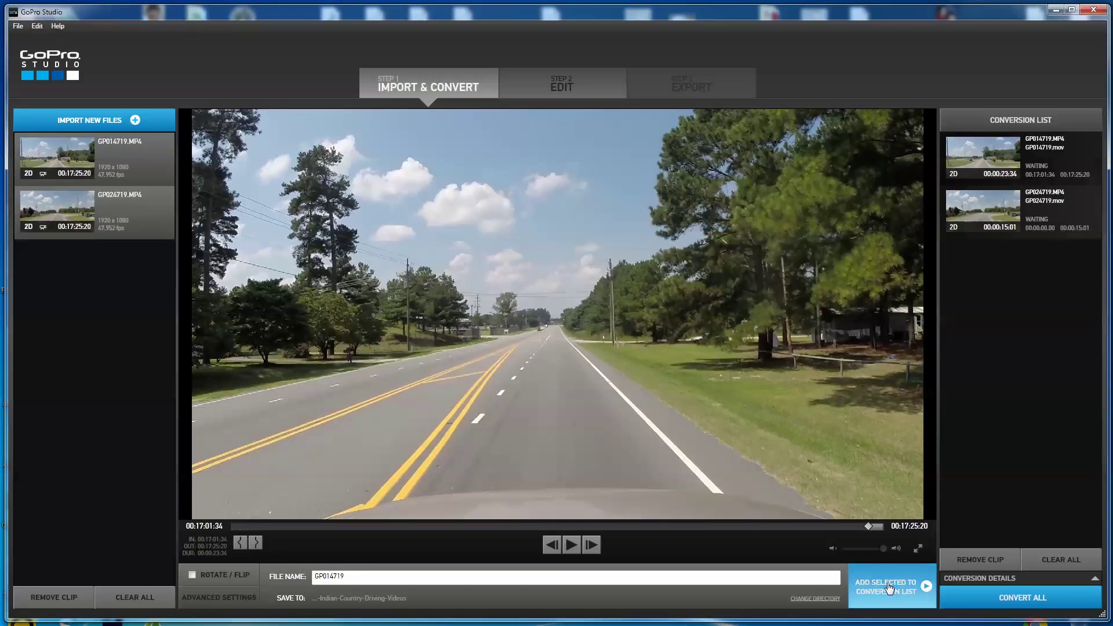
left_click(1034, 602)
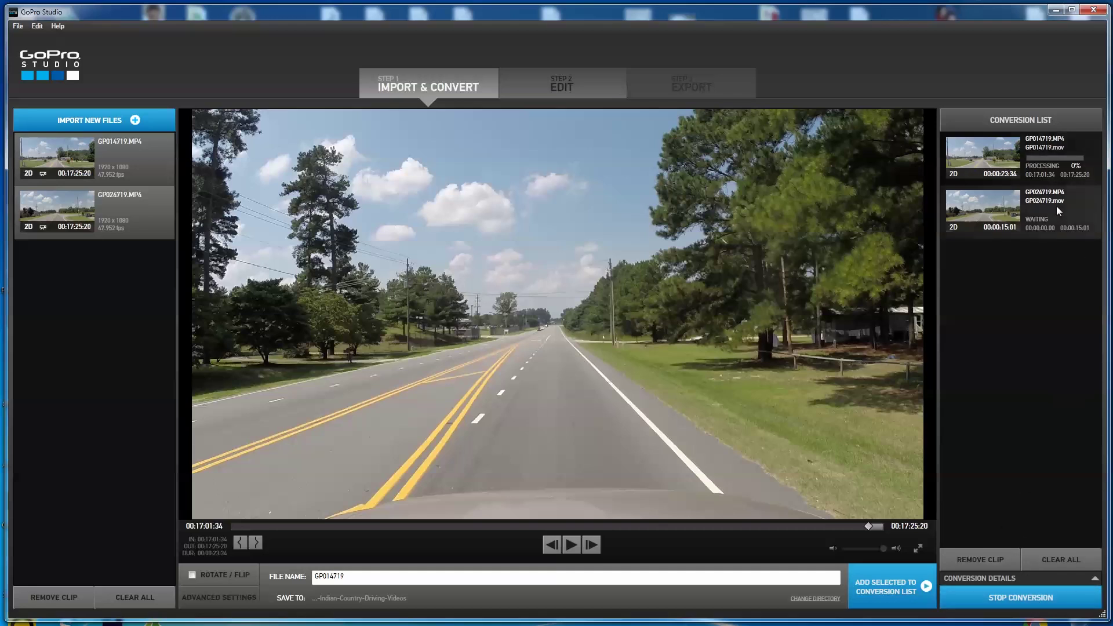
Step: Wait until GP014719.mov and GP024719.mov both show Complete
mouse_move(999, 229)
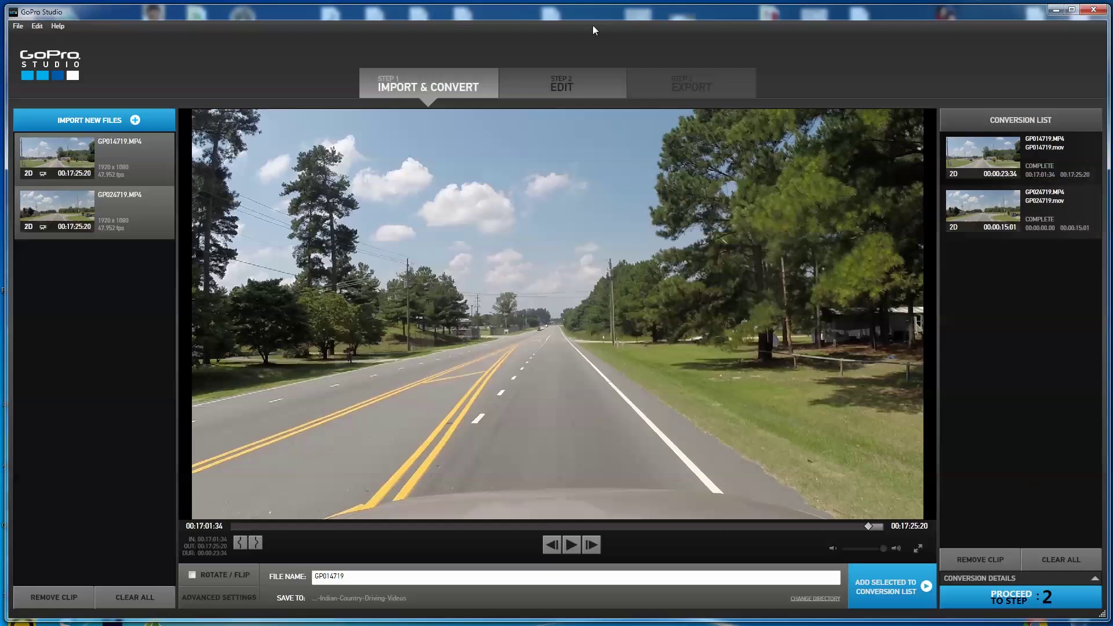
Step: Switch to the Edit step, preview GP014719 and GP024719 on the timeline, then reselect GP014719
left_click(562, 85)
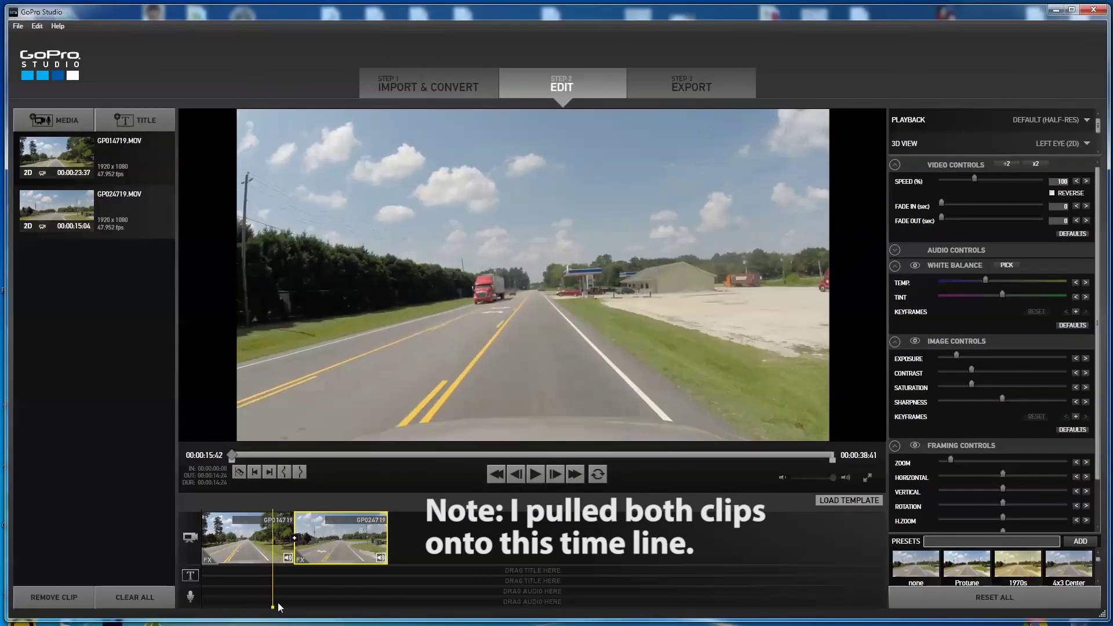
left_click(282, 605)
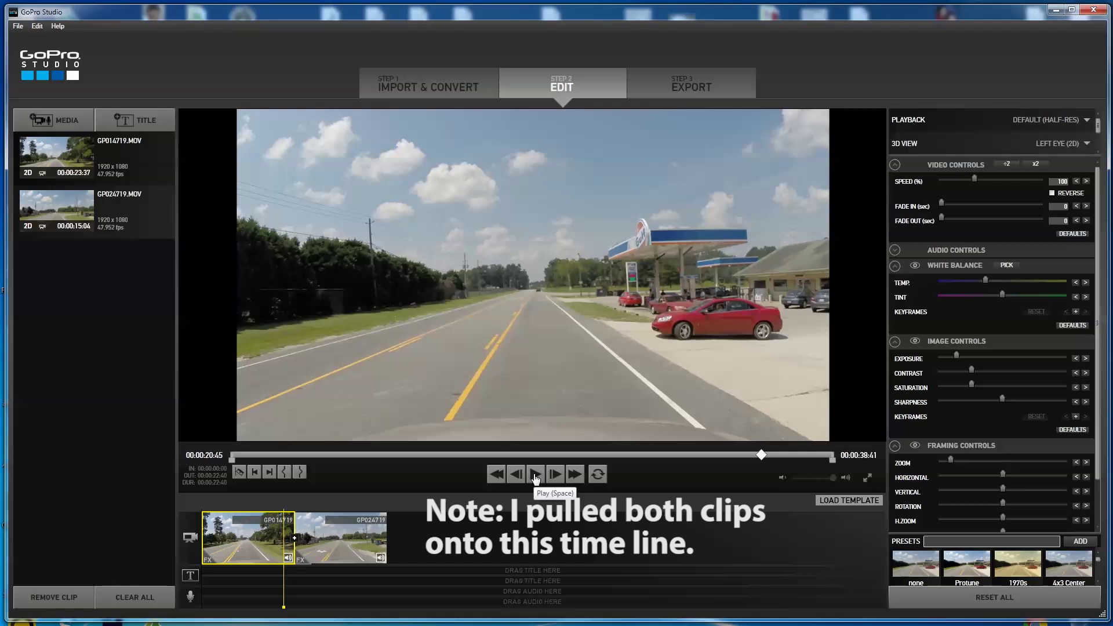
left_click(536, 476)
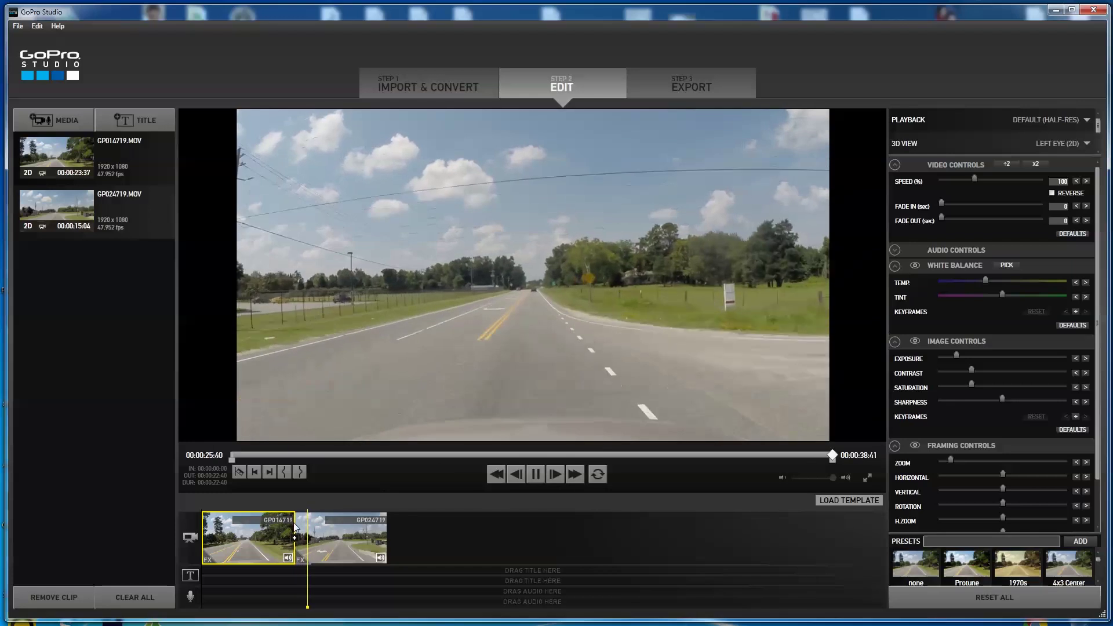
left_click(536, 475)
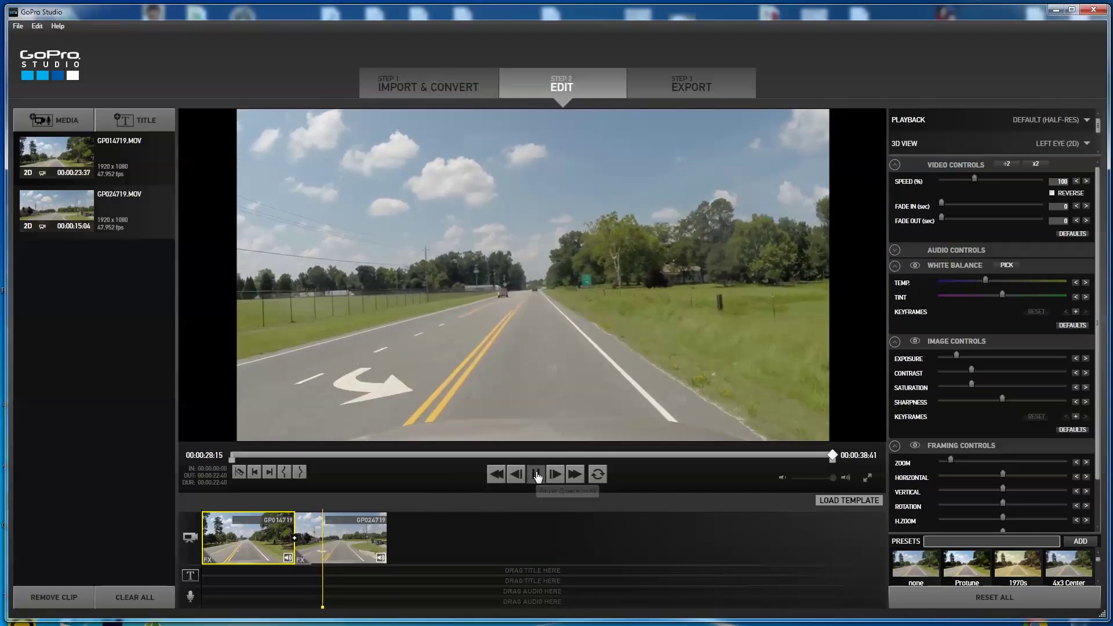
left_click(246, 550)
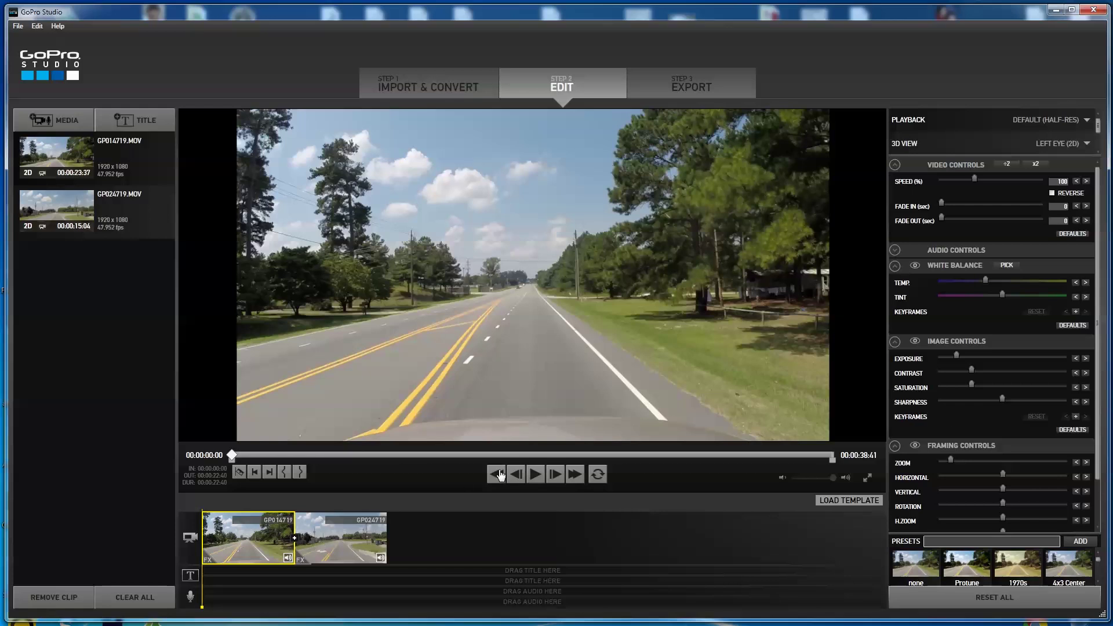
Step: Raise GP014719's exposure, lower its temperature slightly and adjust its sharpness
left_click_drag(957, 355, 982, 384)
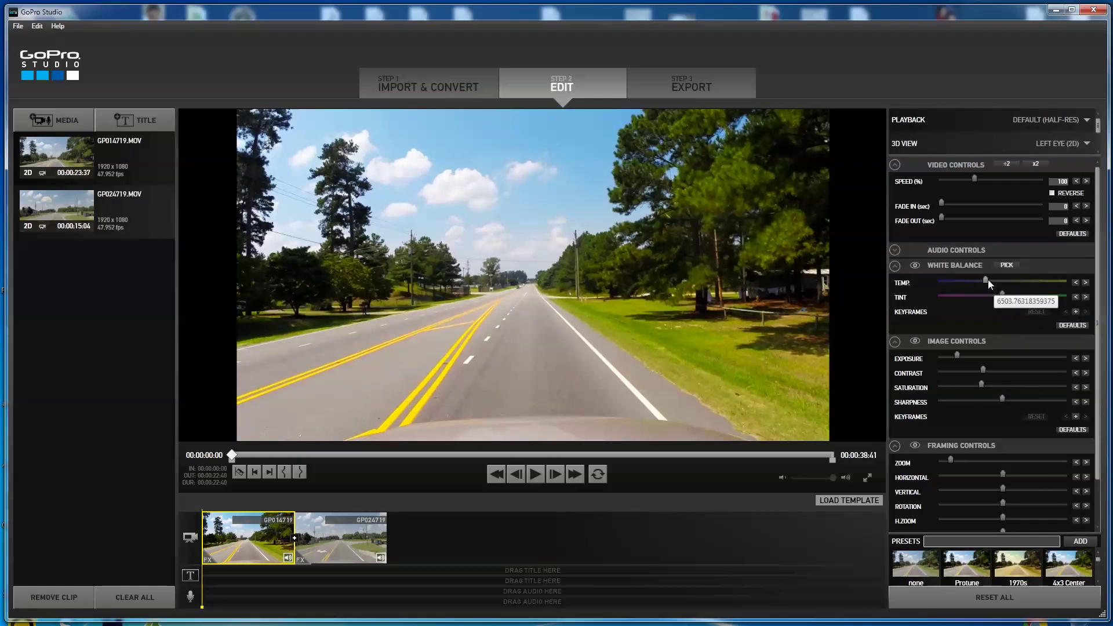
left_click_drag(986, 281, 982, 288)
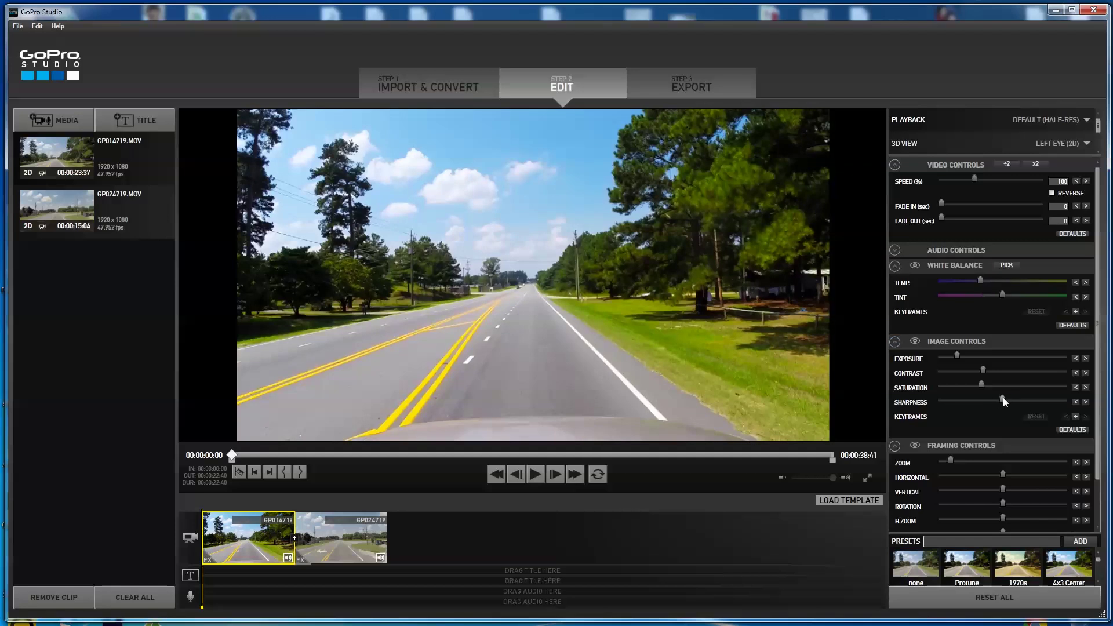
mouse_move(1019, 400)
left_mouse_down()
mouse_move(967, 398)
mouse_move(1036, 401)
left_mouse_up()
left_click_drag(1036, 399, 1095, 403)
Step: Reduce GP014719's zoom and shift its framing horizontally
left_click_drag(951, 462, 950, 464)
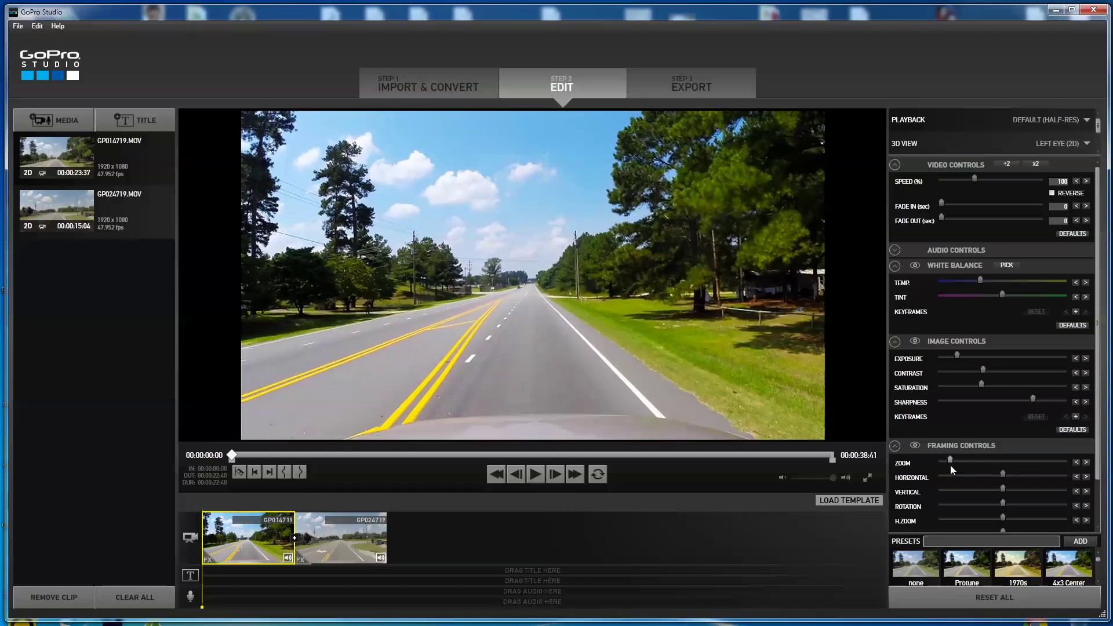
mouse_move(1003, 479)
left_click_drag(1007, 474, 1002, 478)
Step: Use RESET ALL on GP014719 and confirm with Yes
left_click(999, 595)
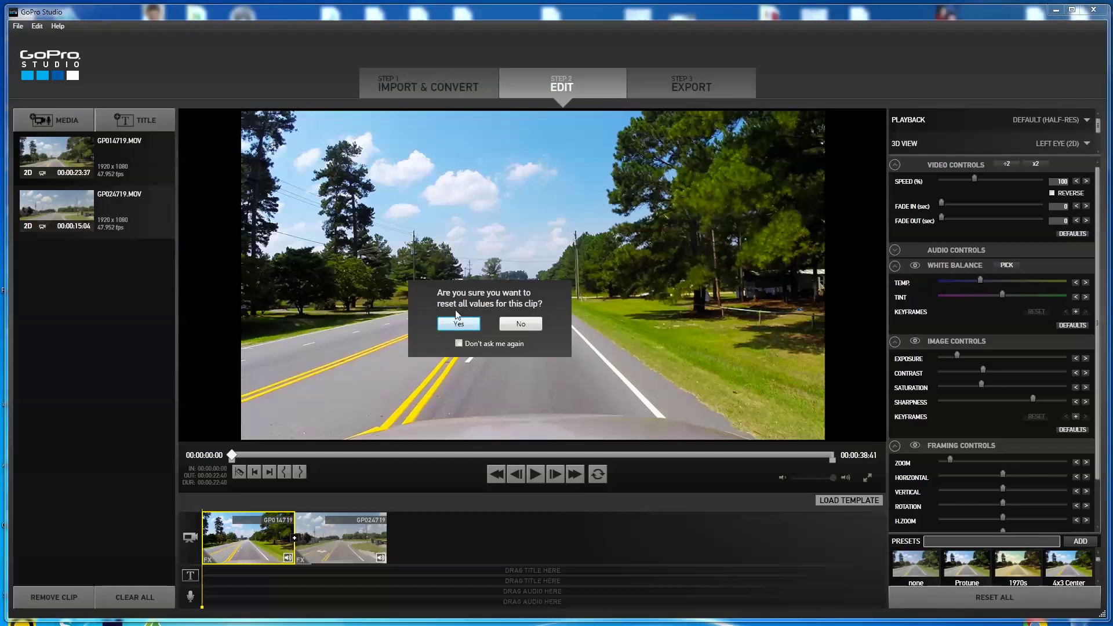
left_click(458, 324)
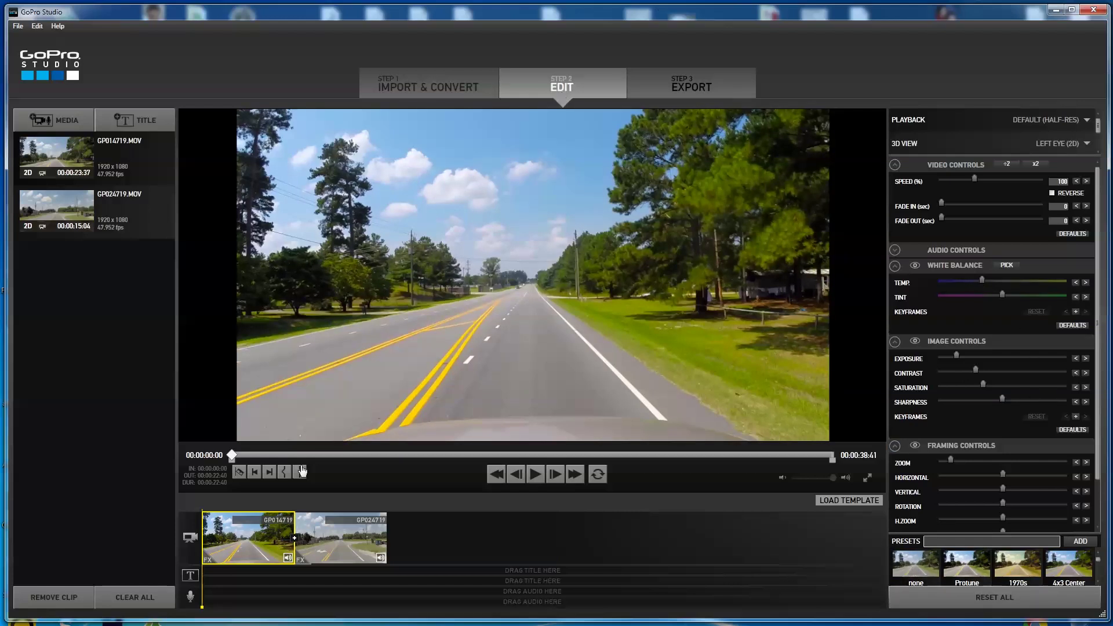
Step: Scrub into GP024719 and boost its saturation and sharpness
right_click(265, 538)
left_click(250, 538)
left_click_drag(203, 609, 307, 597)
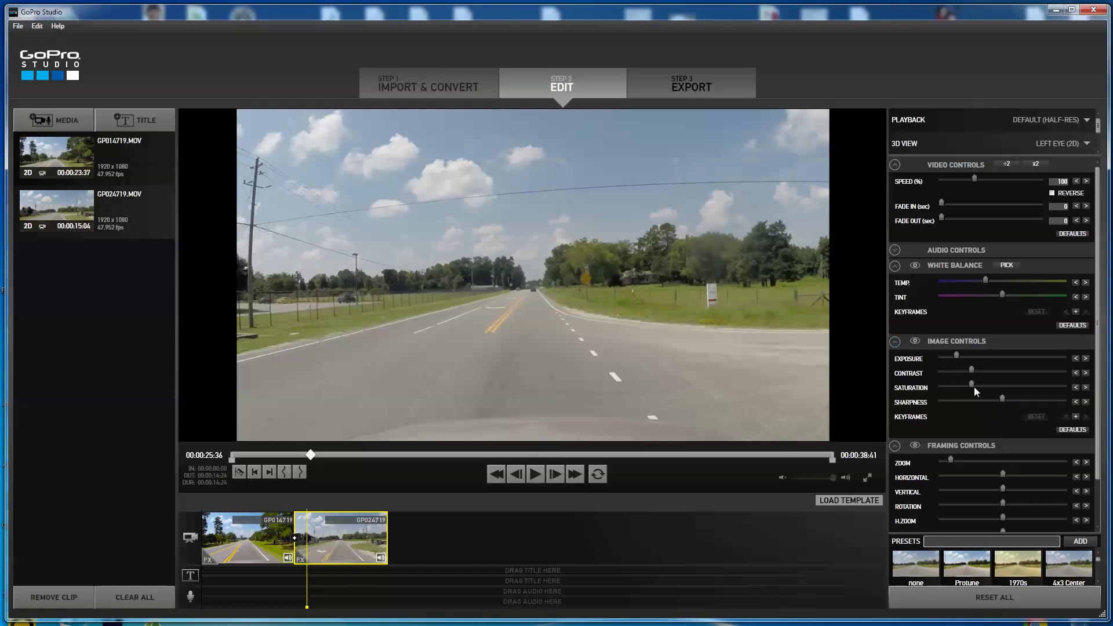
left_click_drag(971, 384, 962, 356)
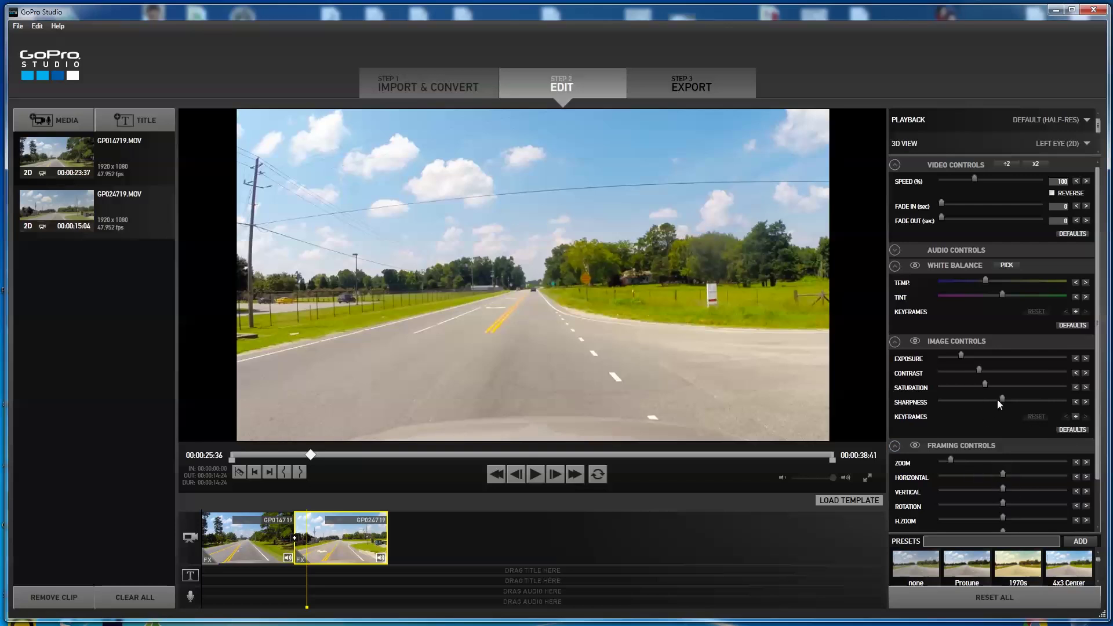
left_click_drag(1001, 399, 1023, 395)
Step: Back on GP014719, sharpen it a little more and slightly brighten its exposure
left_click_drag(307, 607, 275, 605)
left_click(275, 605)
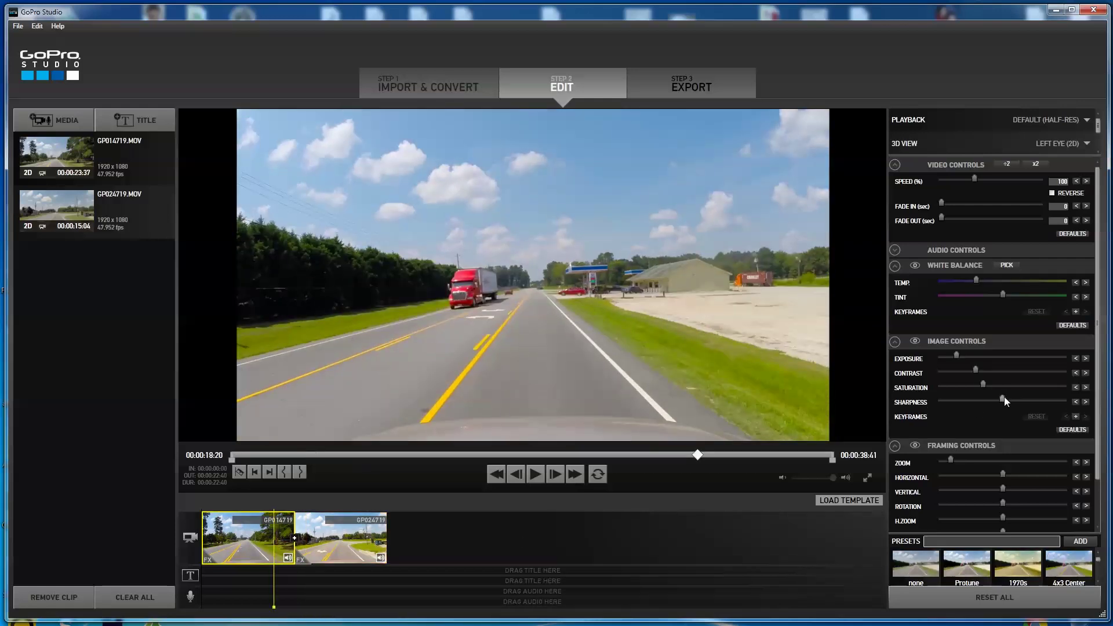
left_click_drag(1007, 397, 1017, 400)
mouse_move(274, 606)
left_mouse_down()
mouse_move(315, 606)
mouse_move(294, 606)
left_mouse_up()
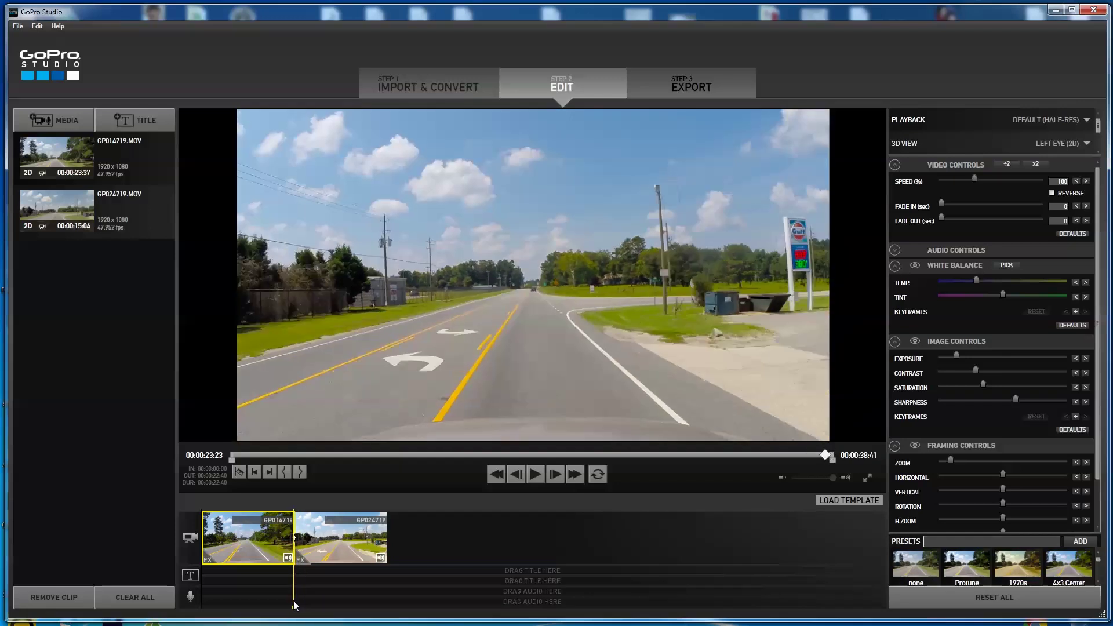
left_click_drag(958, 356, 986, 385)
mouse_move(983, 385)
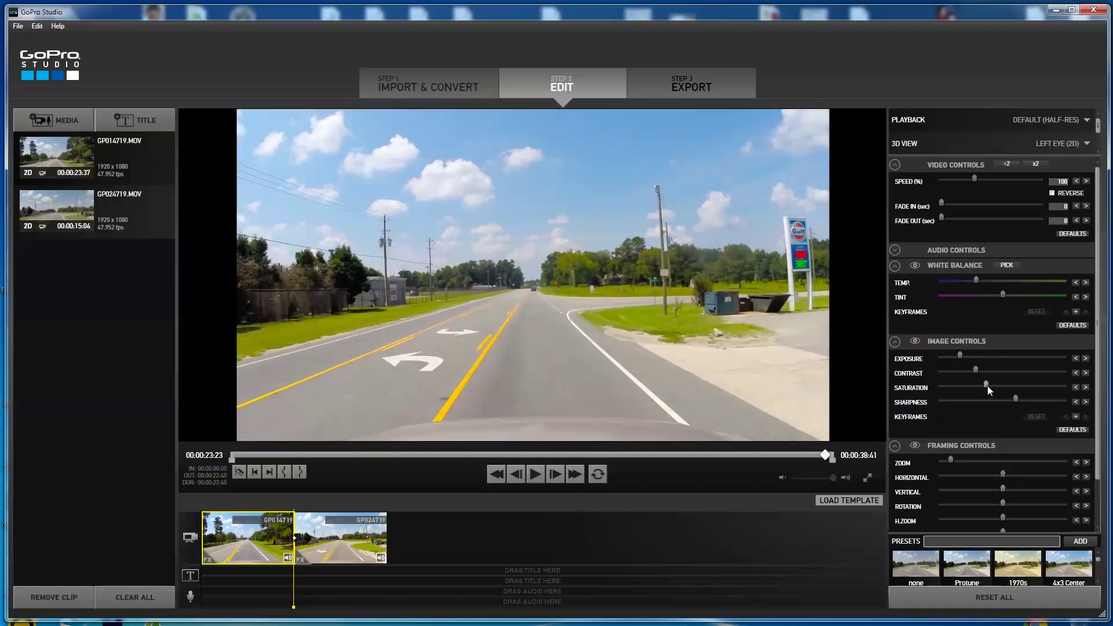
left_click_drag(294, 608, 290, 554)
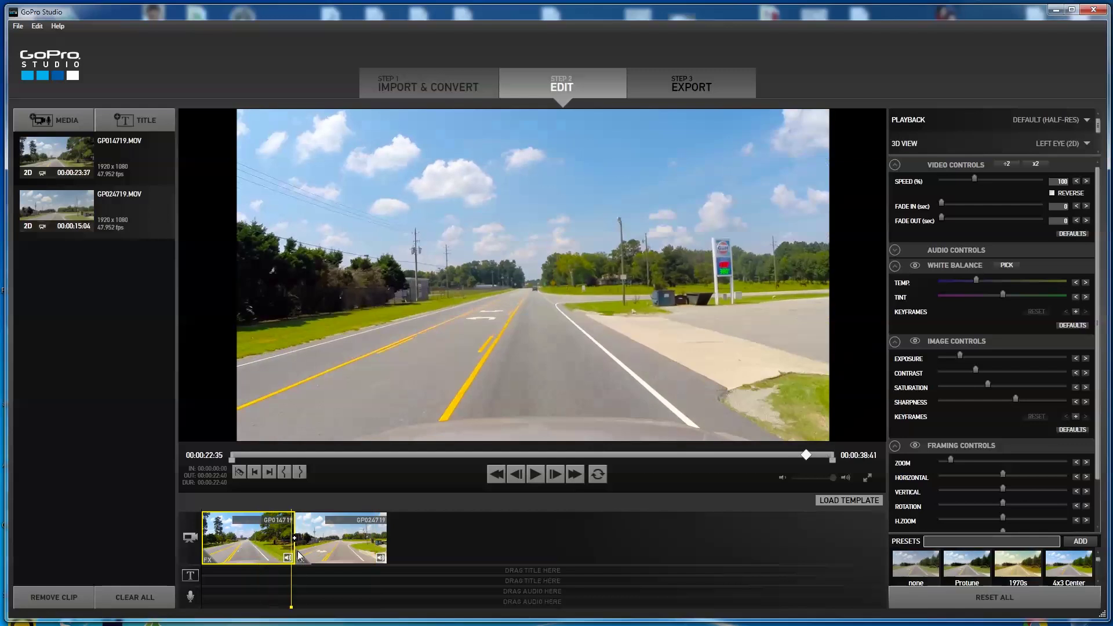
Step: Scrub through GP014719 and then GP024719 to compare their colours
left_click(328, 550)
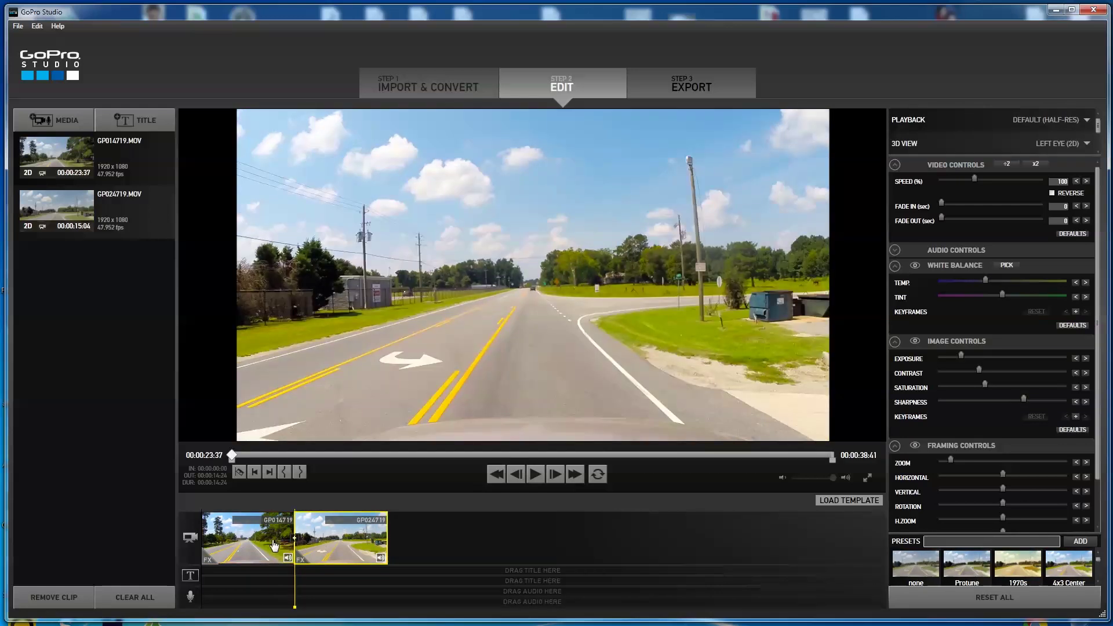
left_click(266, 545)
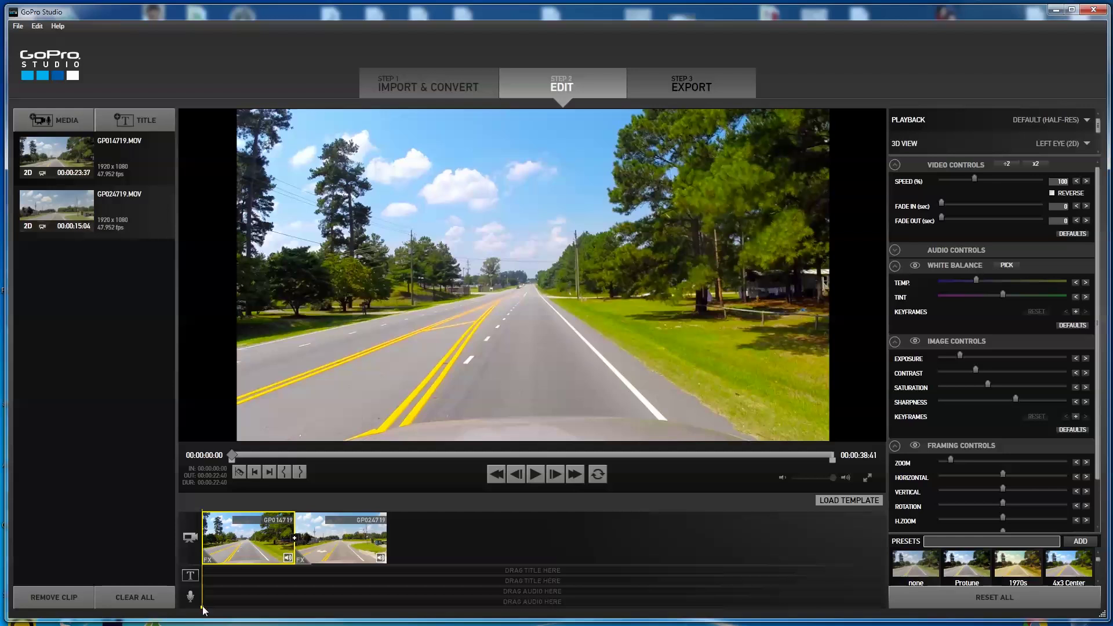
left_click_drag(203, 607, 282, 601)
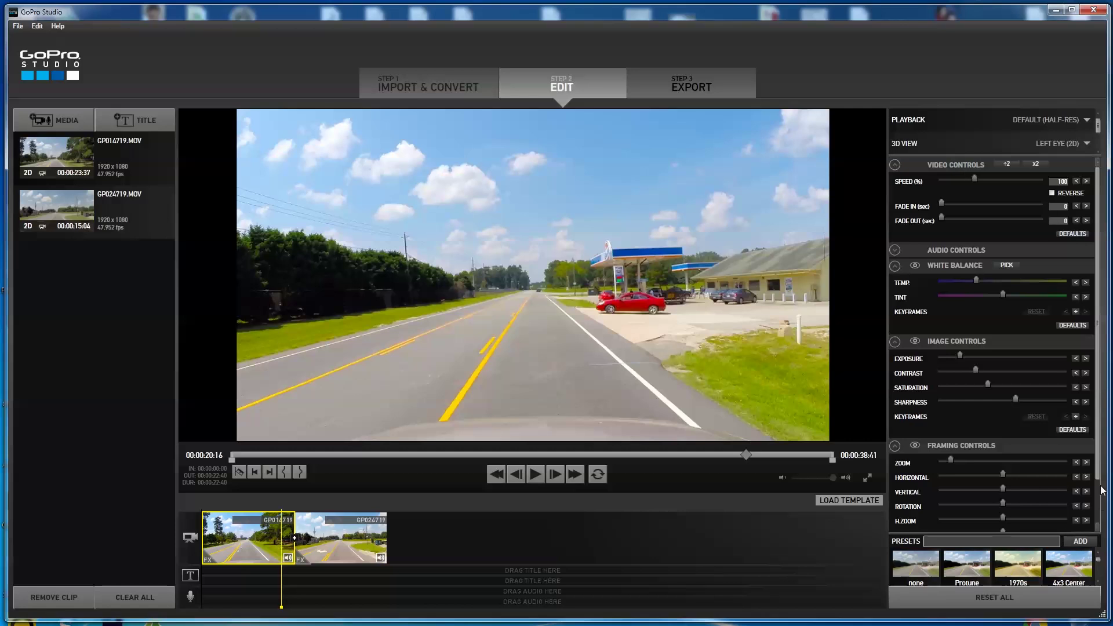
scroll(1097, 520, "down", 2)
scroll(1096, 521, "down", 1)
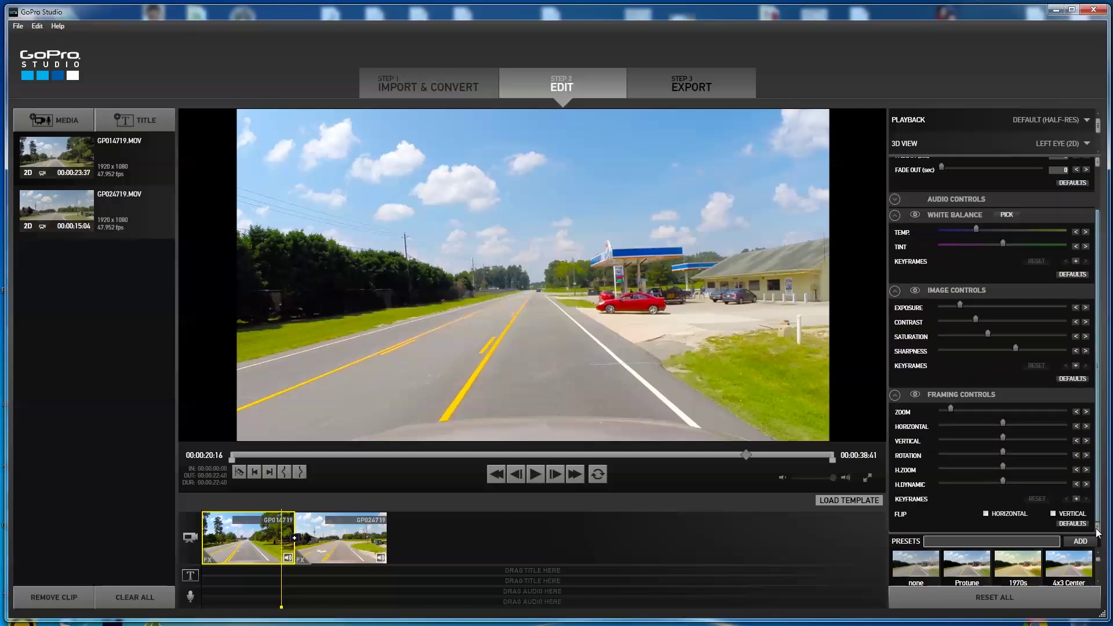
scroll(1097, 529, "up", 2)
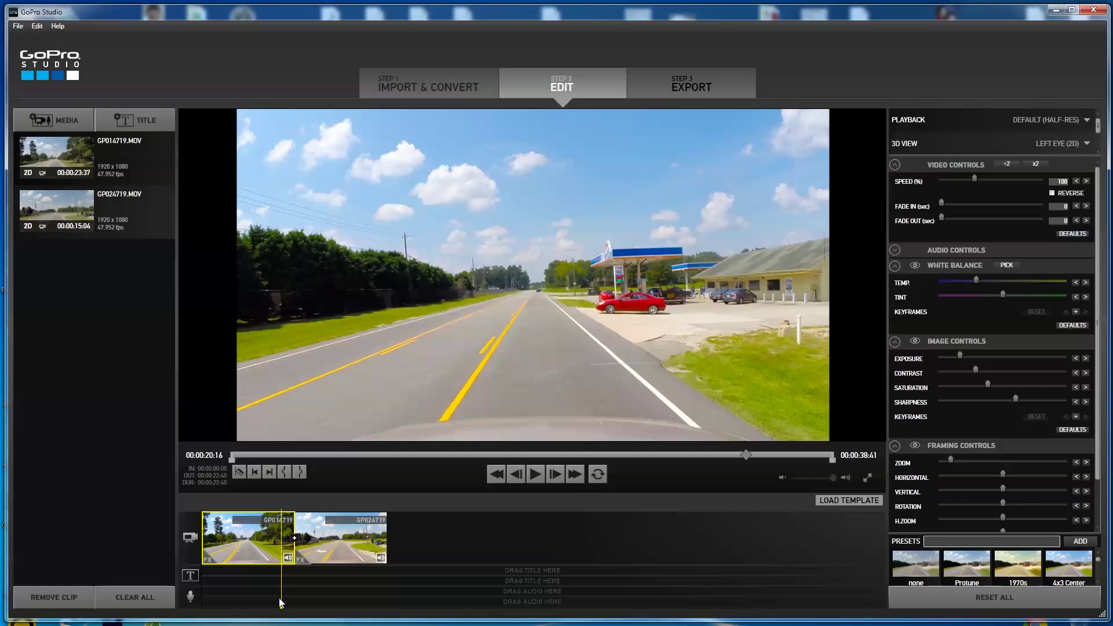
left_click_drag(283, 609, 354, 585)
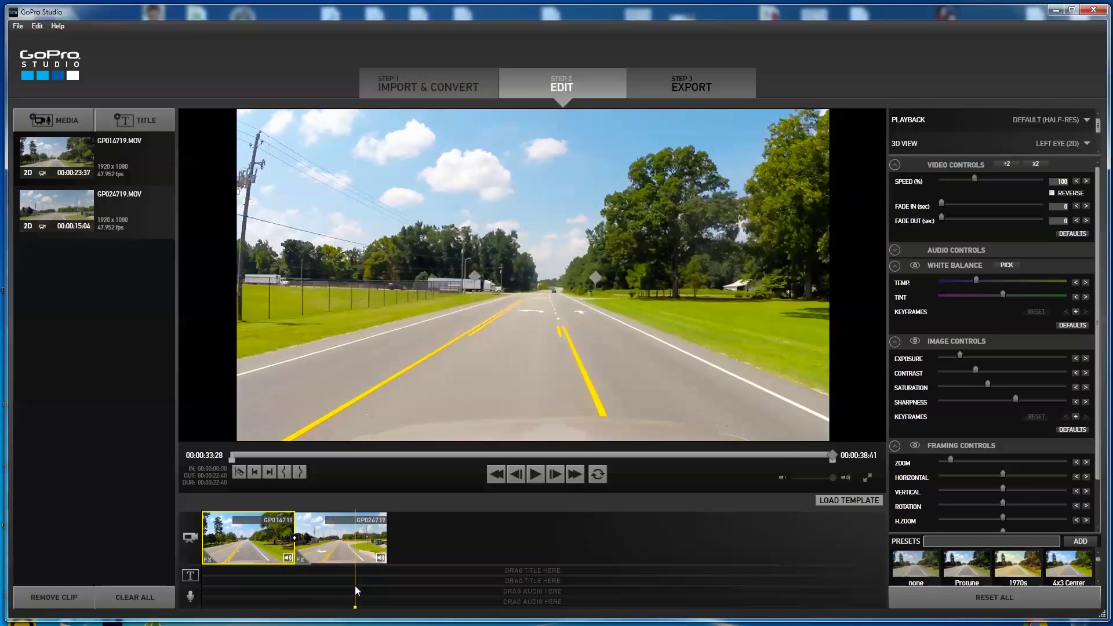
left_click(366, 560)
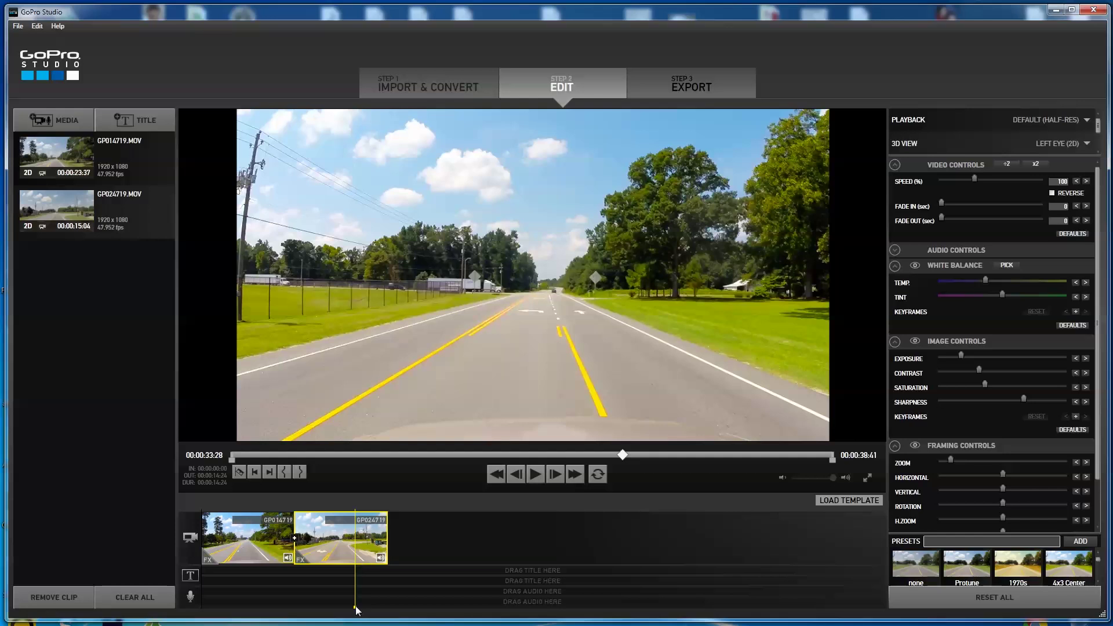
mouse_move(351, 607)
left_mouse_down()
mouse_move(284, 599)
mouse_move(334, 594)
left_mouse_up()
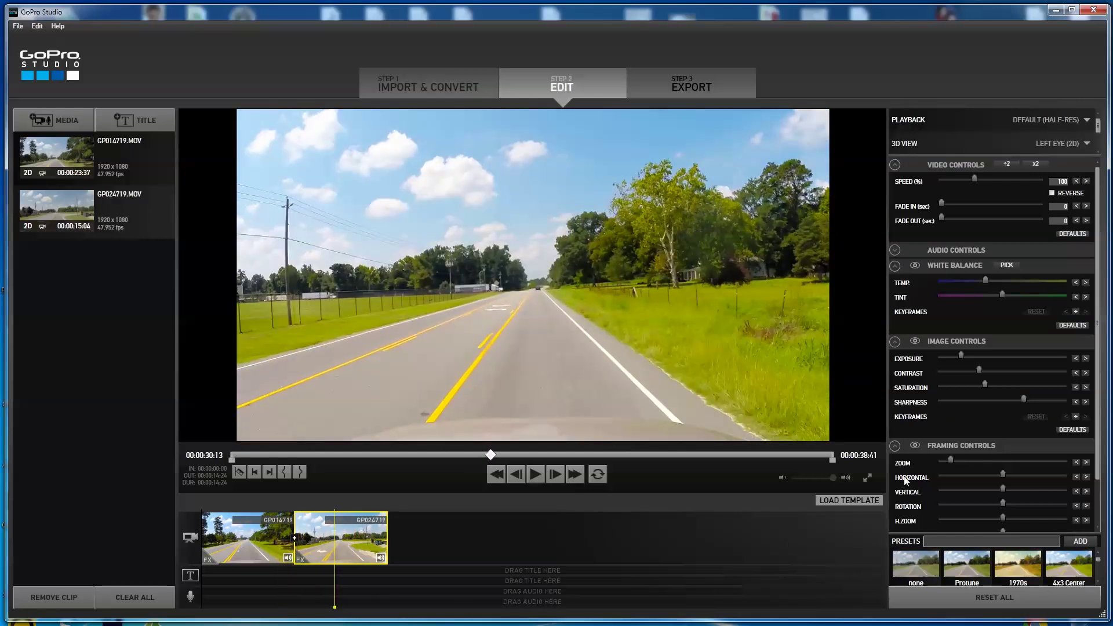
Step: Choose a Custom H.264 MP4 export at source 1080p, 29.97 (30p) and 16 Mbps
left_click(681, 86)
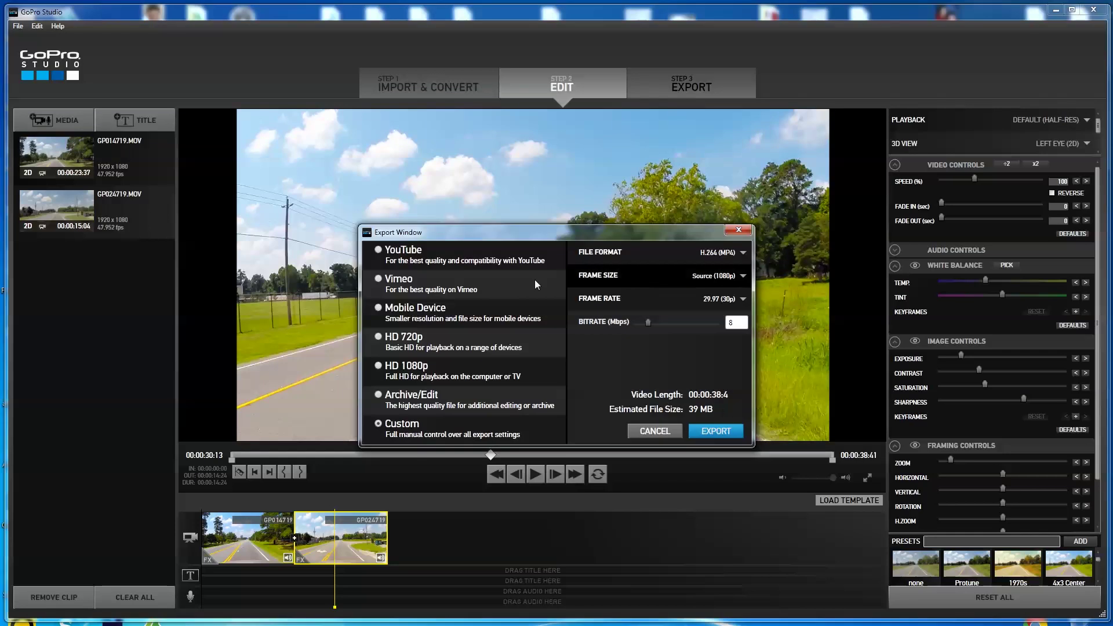
left_click(378, 249)
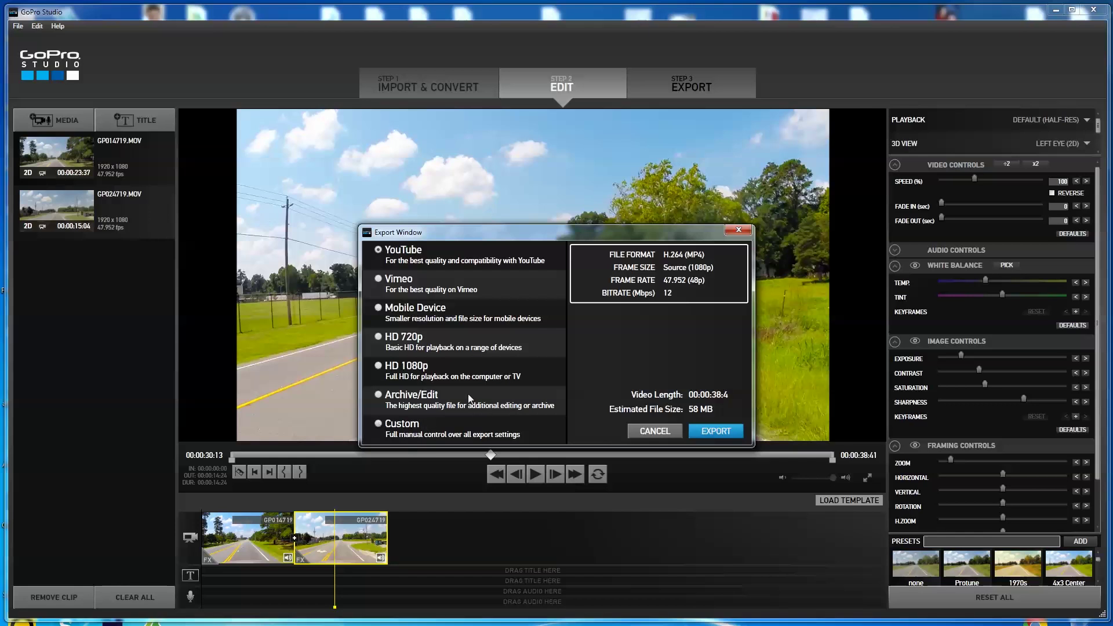
left_click(378, 424)
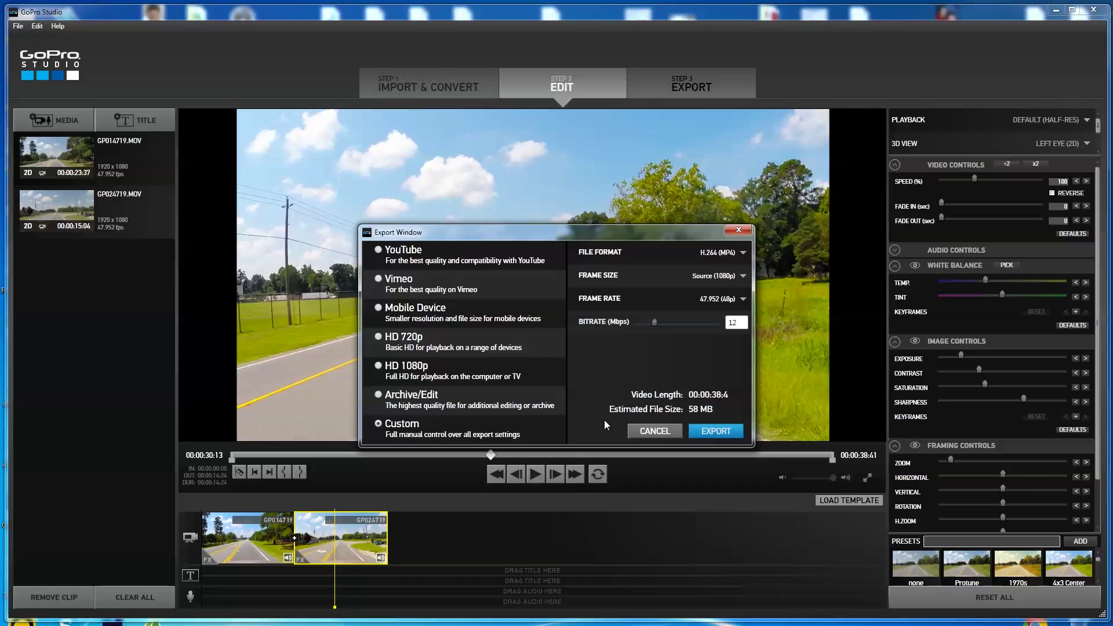
left_click(742, 299)
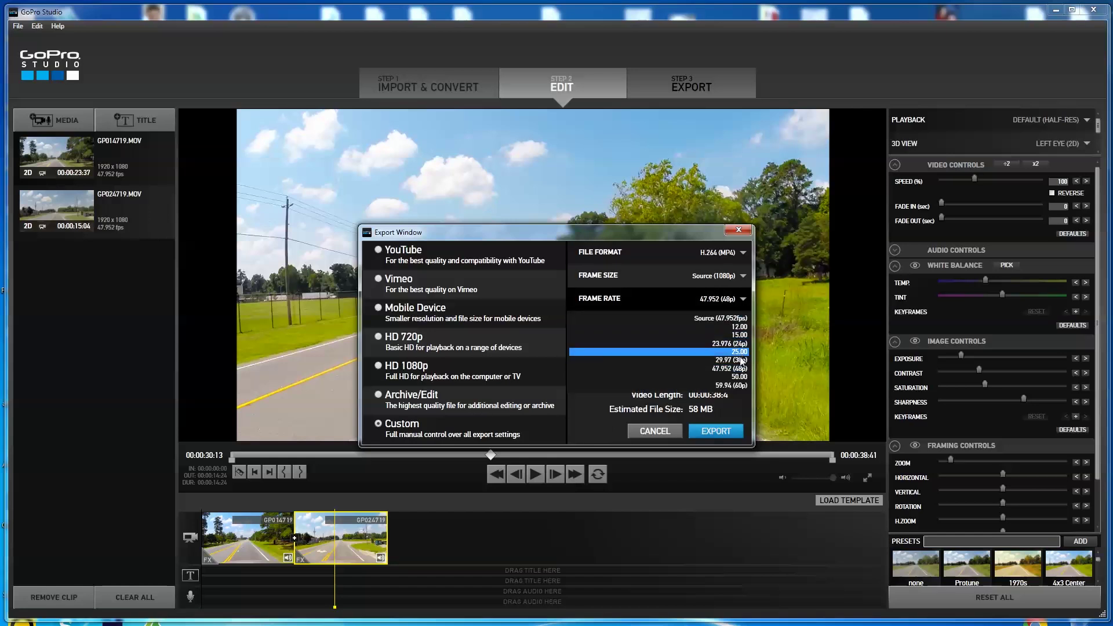
left_click(739, 360)
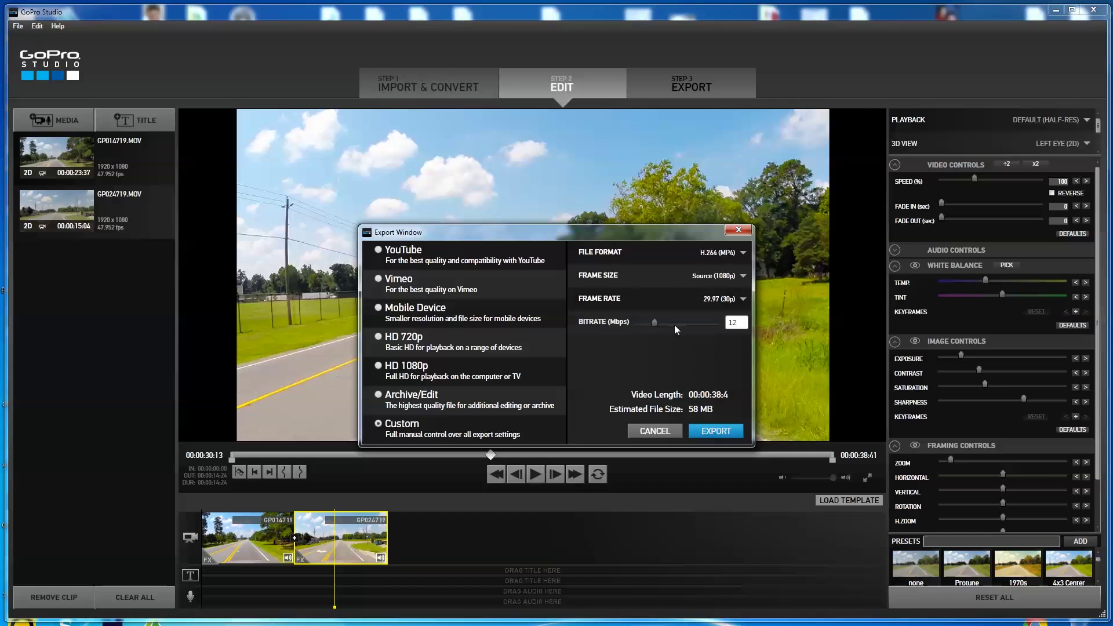
left_click(737, 322)
key("BackSpace")
type("6")
Step: Export the sequence as 'Sample' into F:\2014-08-15-Indian-Country-Driving-Videos
left_click(718, 431)
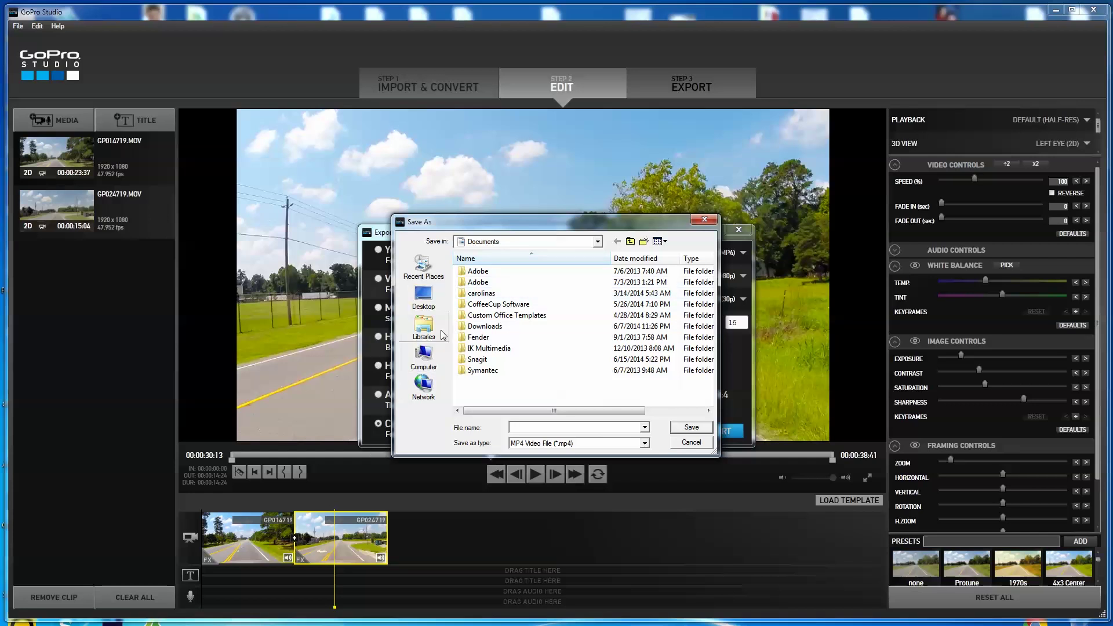
left_click(423, 355)
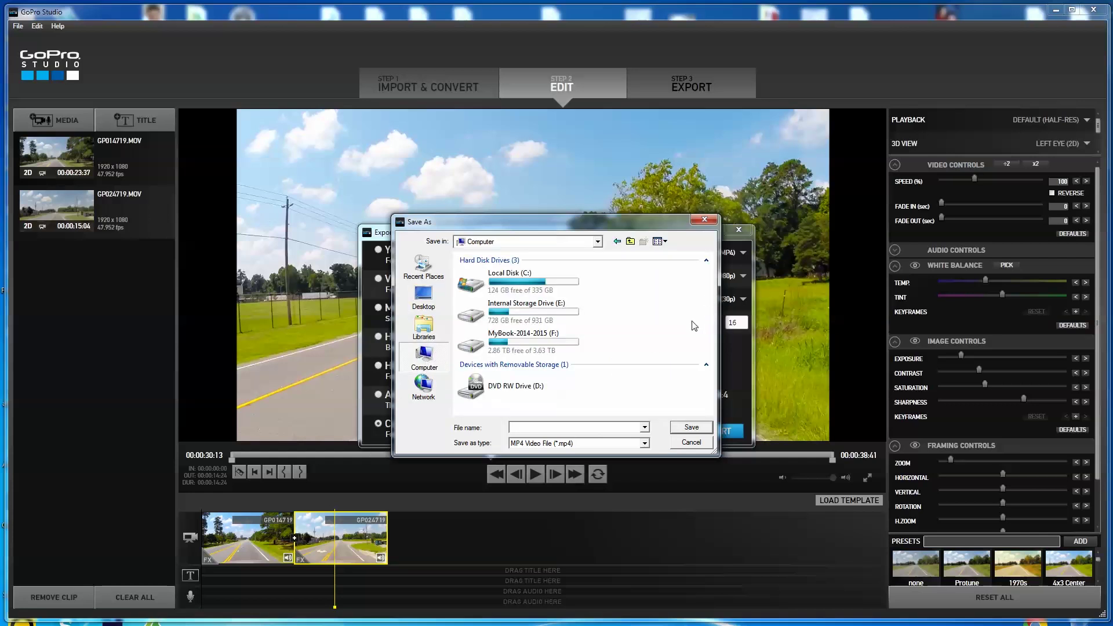
double_click(490, 343)
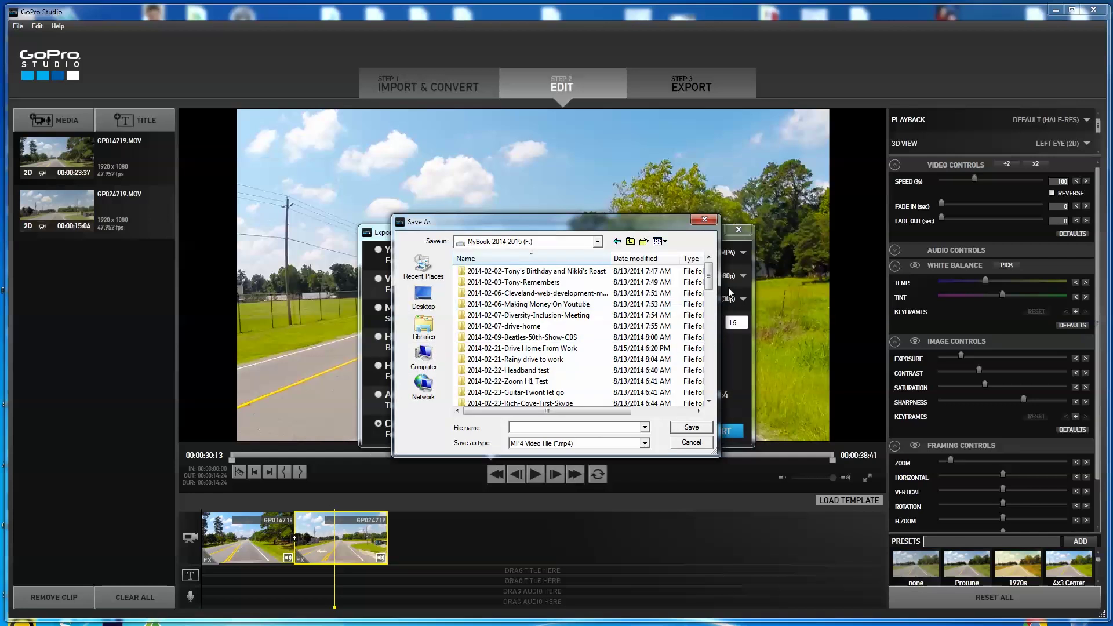
left_click_drag(712, 287, 701, 385)
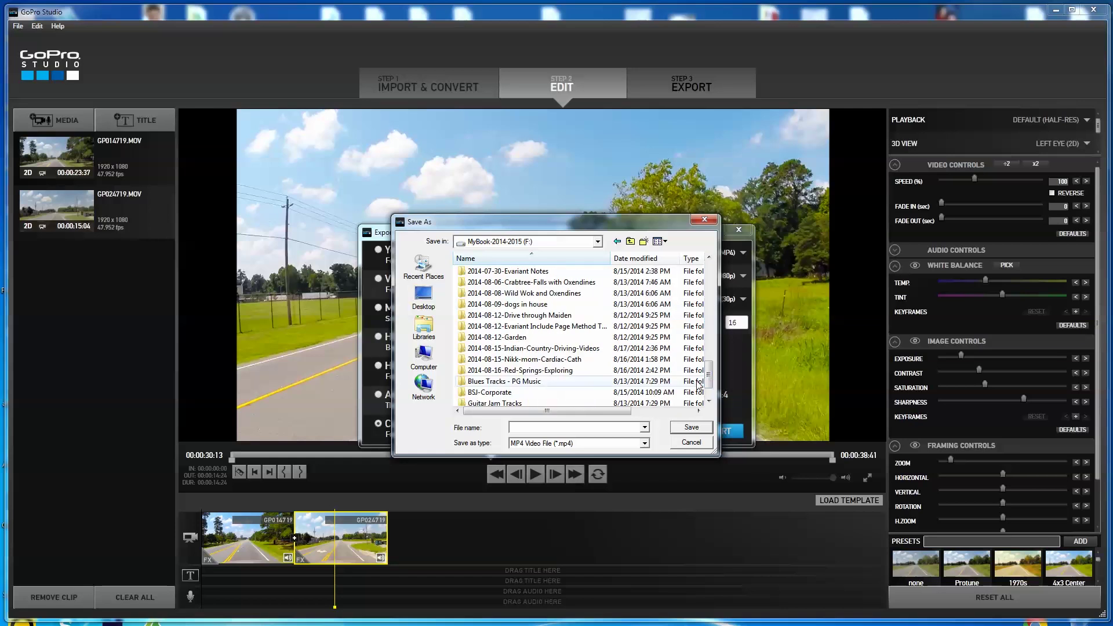
double_click(565, 349)
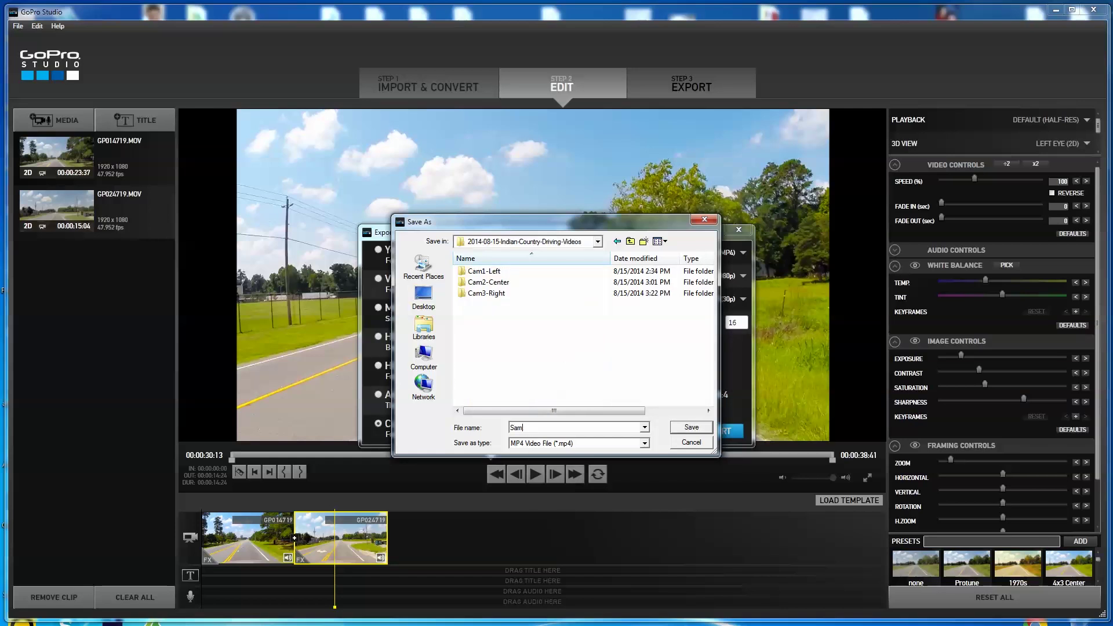
left_click(691, 428)
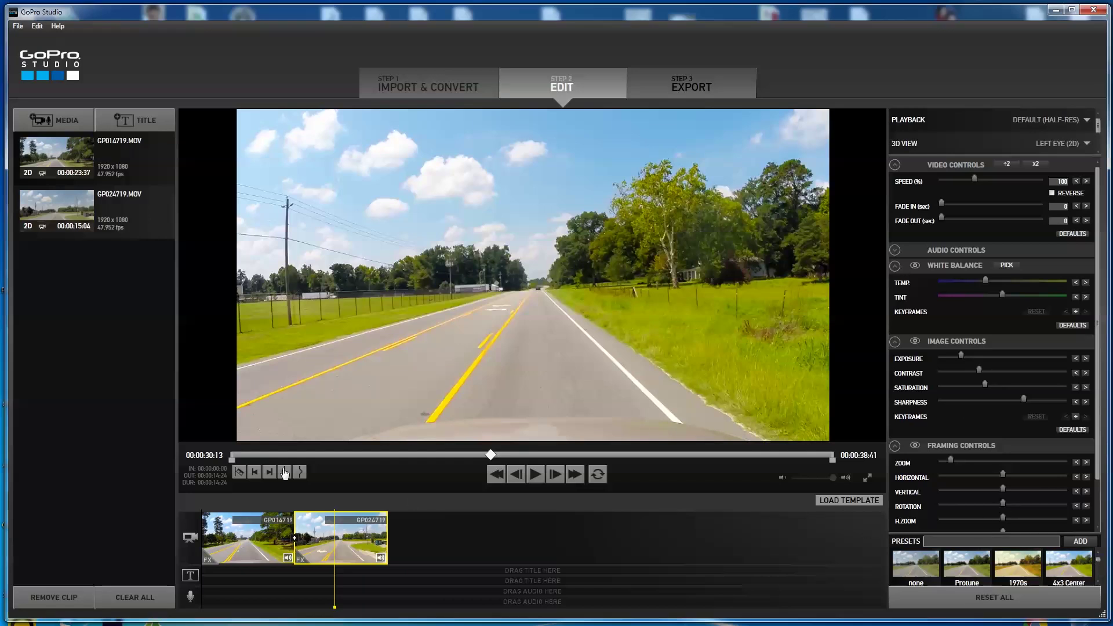
Step: Save GP014719's adjustments as the custom preset 'tony preset 1'
left_click(262, 543)
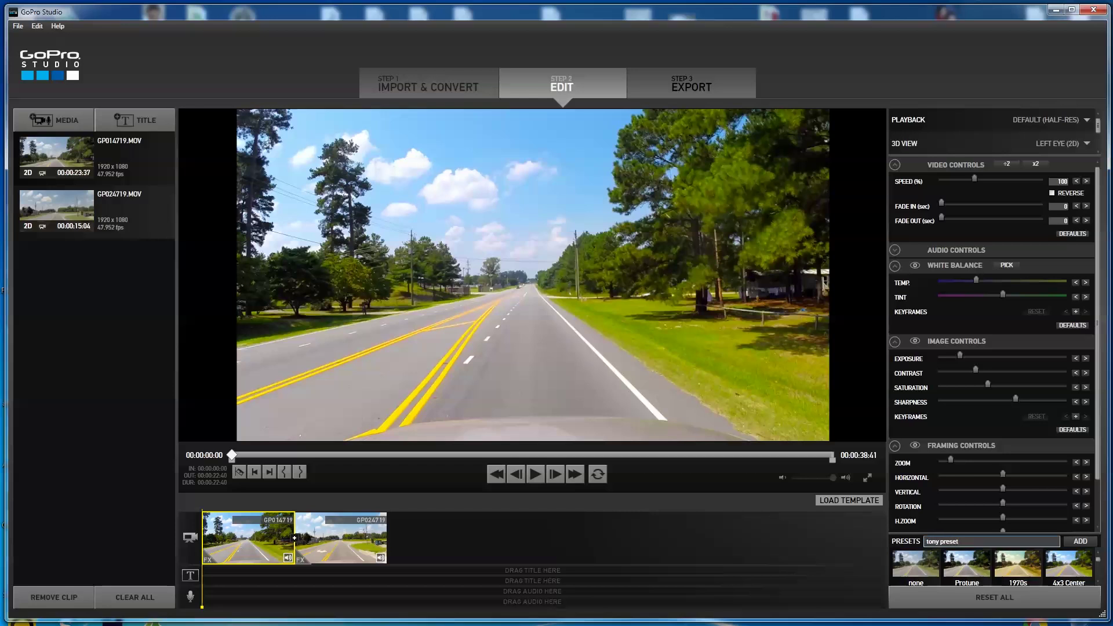
left_click(1084, 541)
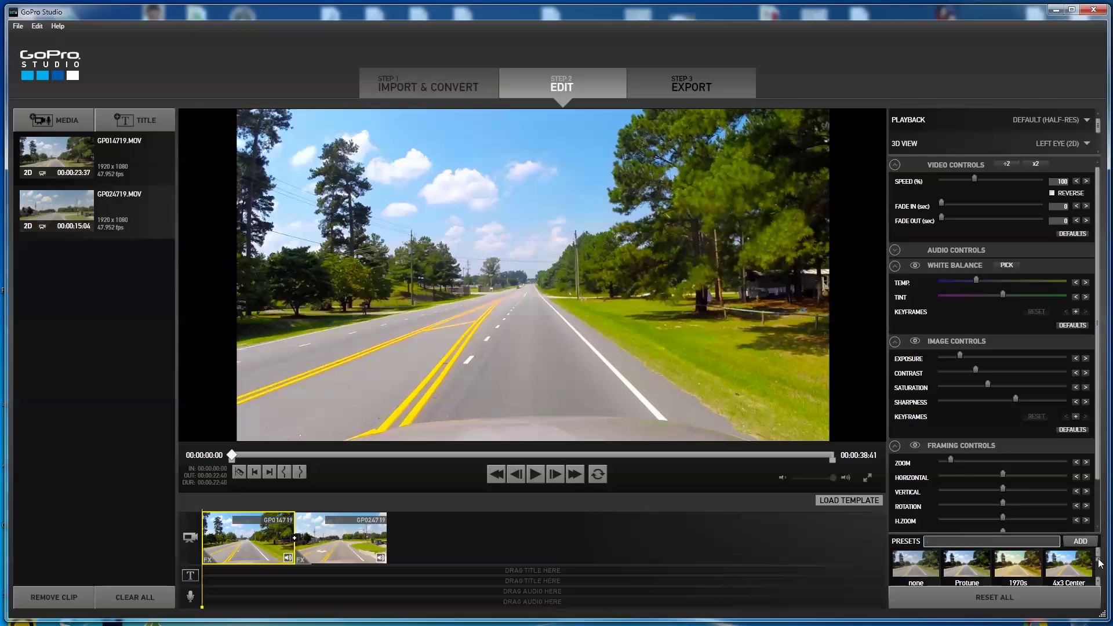
scroll(1101, 574, "down", 3)
scroll(1101, 576, "down", 1)
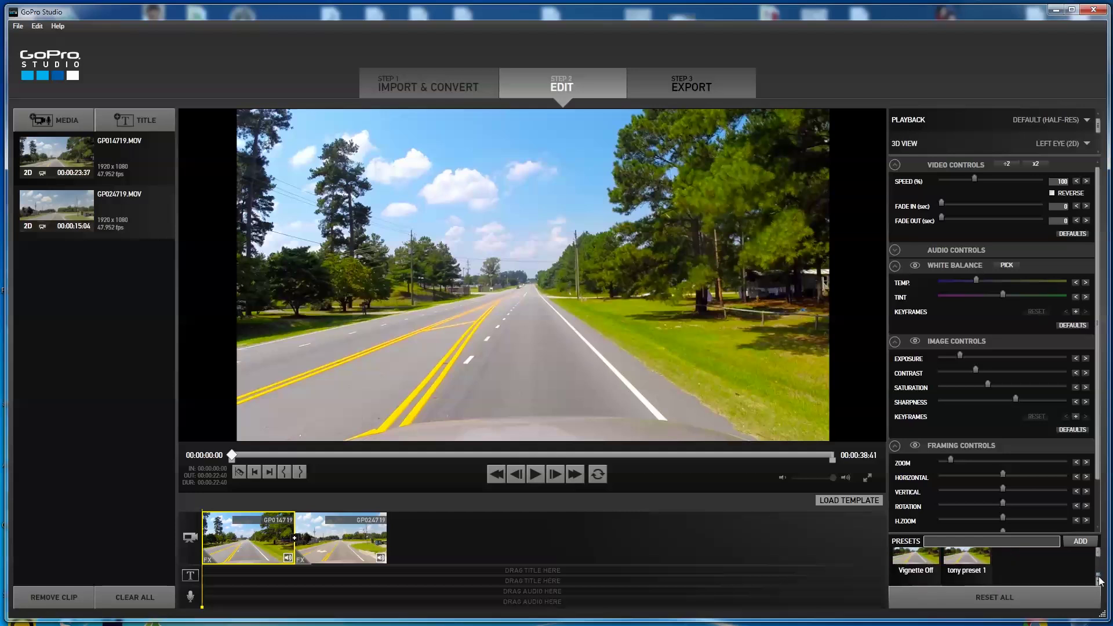
Step: Apply 'tony preset 1' to GP024719 and scrub through it to check the match
left_click(343, 542)
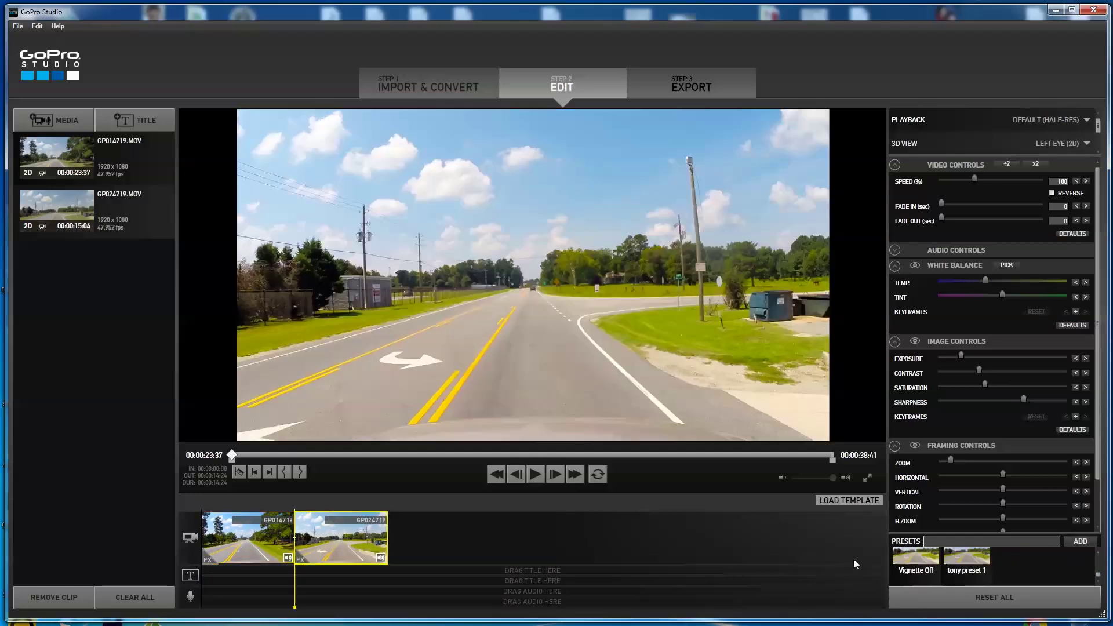
left_click(967, 555)
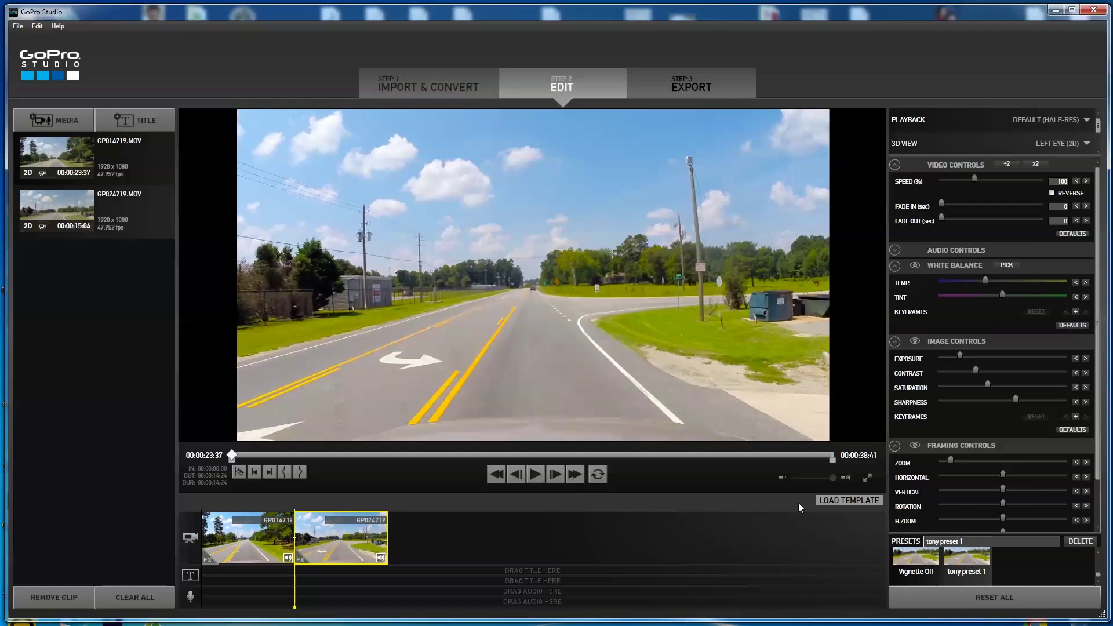
mouse_move(297, 612)
left_mouse_down()
mouse_move(316, 604)
mouse_move(286, 607)
left_mouse_up()
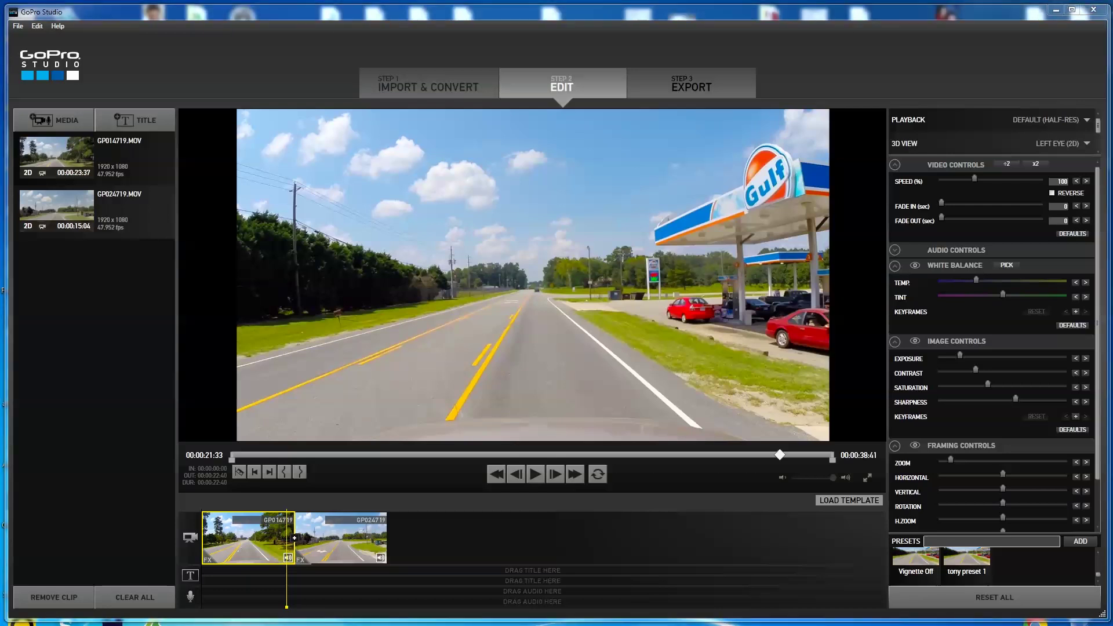
Step: Switch to the export folder in Explorer and play Sample.mp4
key("alt+Tab")
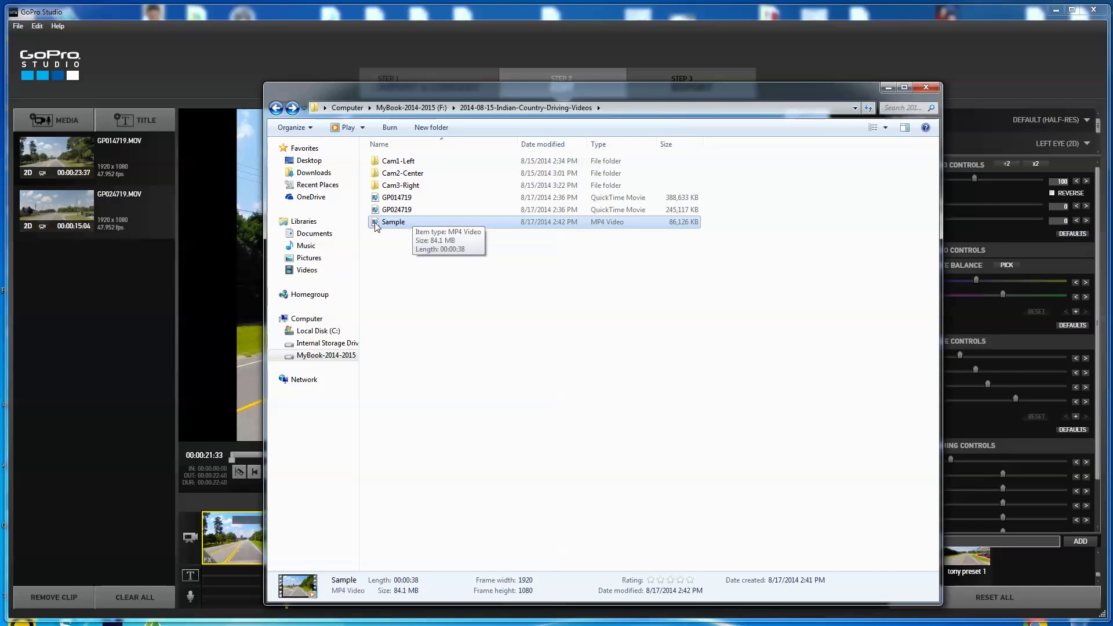
double_click(376, 223)
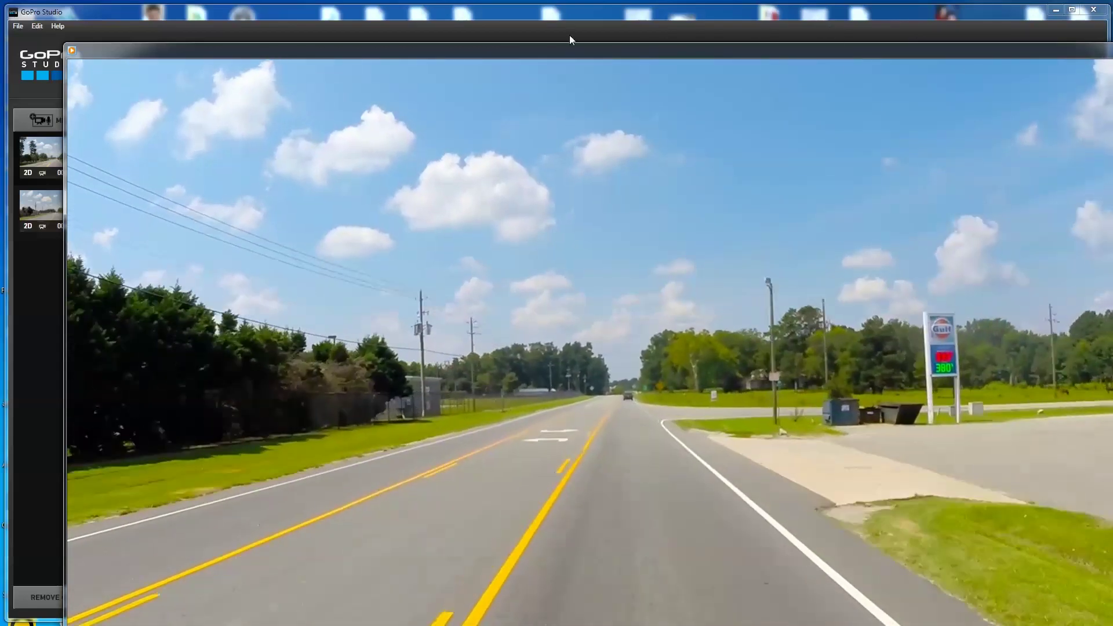
Step: Maximize the player window to watch the Sample video full-size
double_click(670, 51)
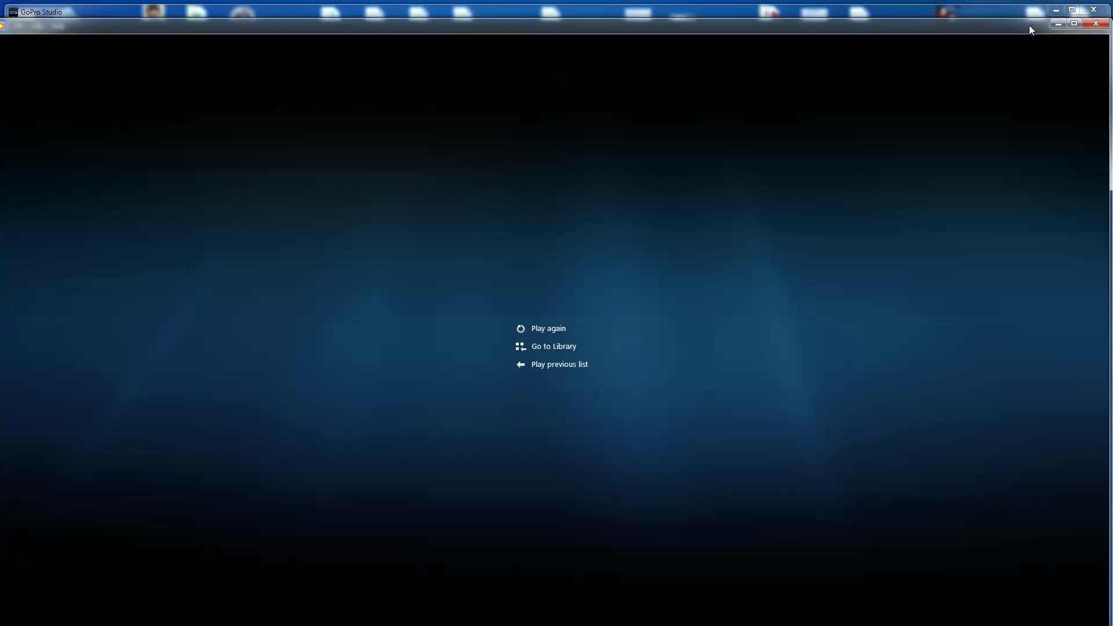
Step: Close the media player and the Explorer window to return to the Edit step
left_click(1095, 23)
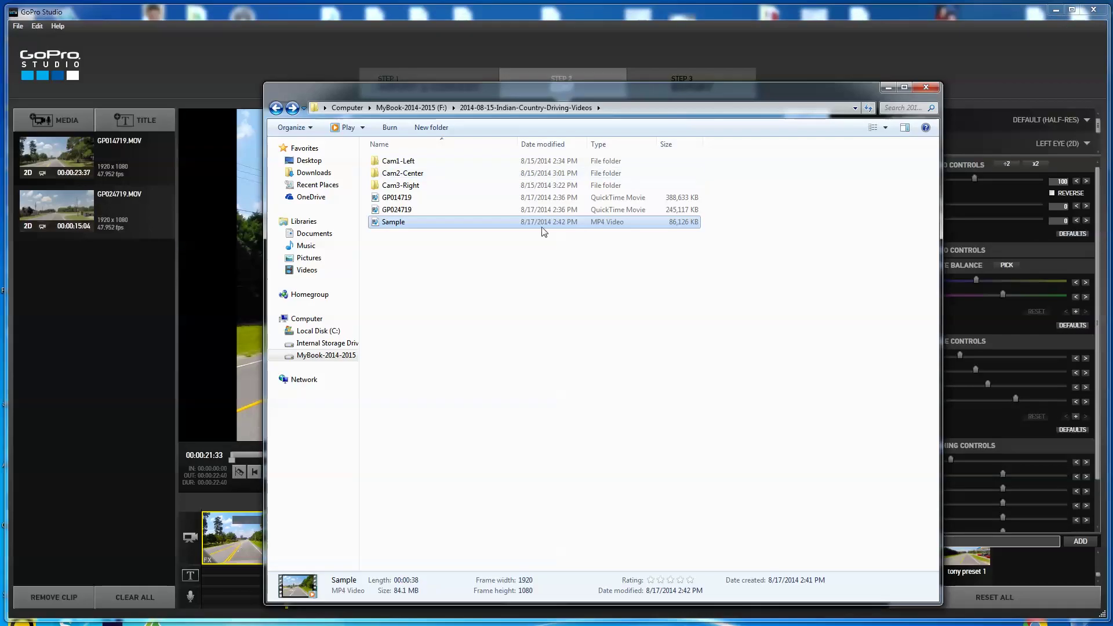
key("alt+F4")
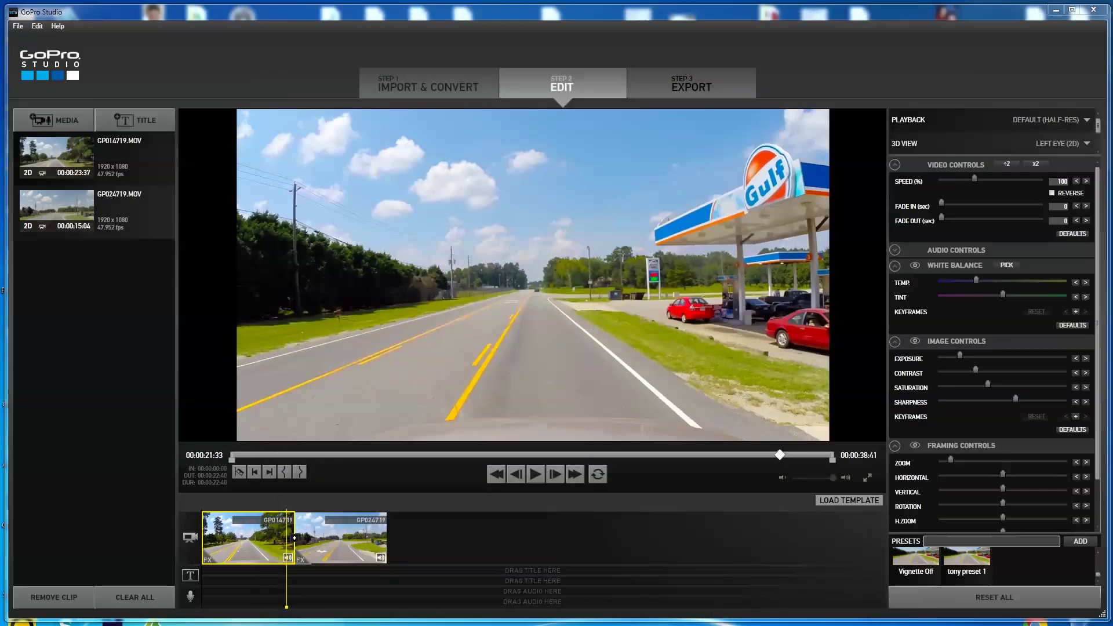